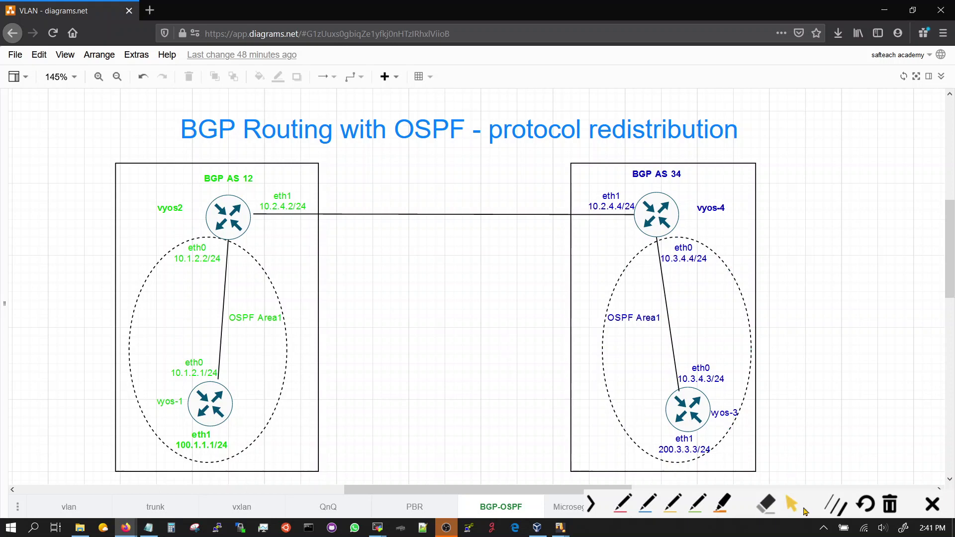
Step: With the red pen, underline 100.1.1.1/24, 200.3.3.3/24 and 'redistribution', and trace vyos-1's path up through vyos2
click(622, 504)
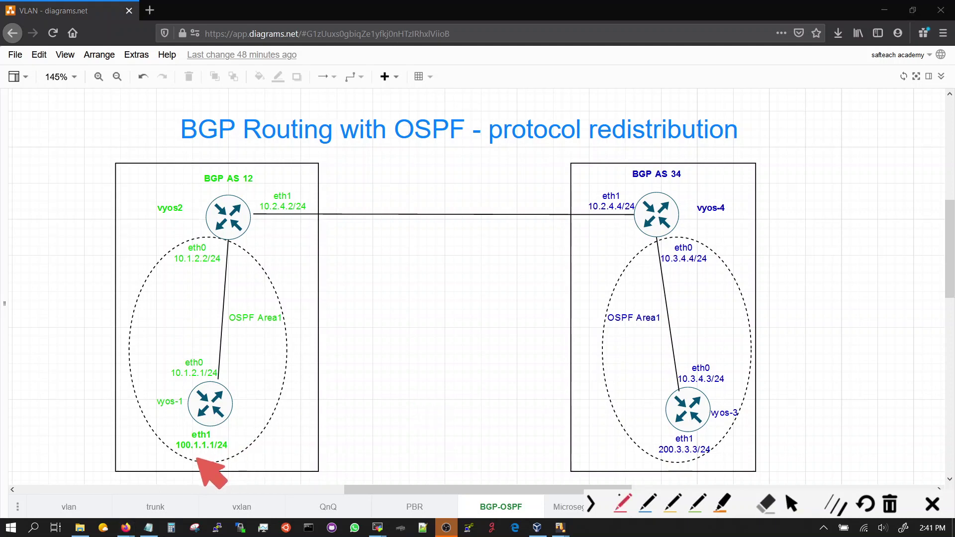
drag(186, 452, 214, 448)
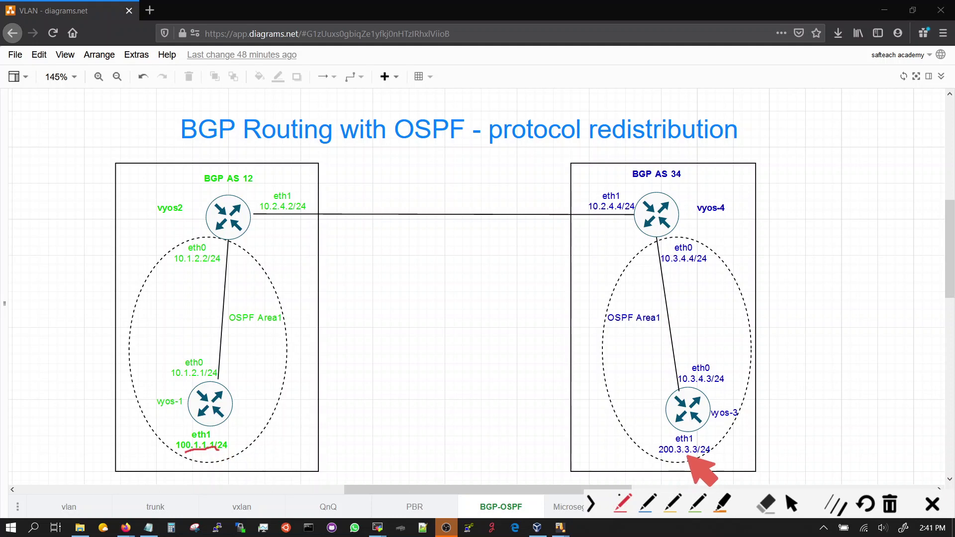
drag(676, 455, 693, 454)
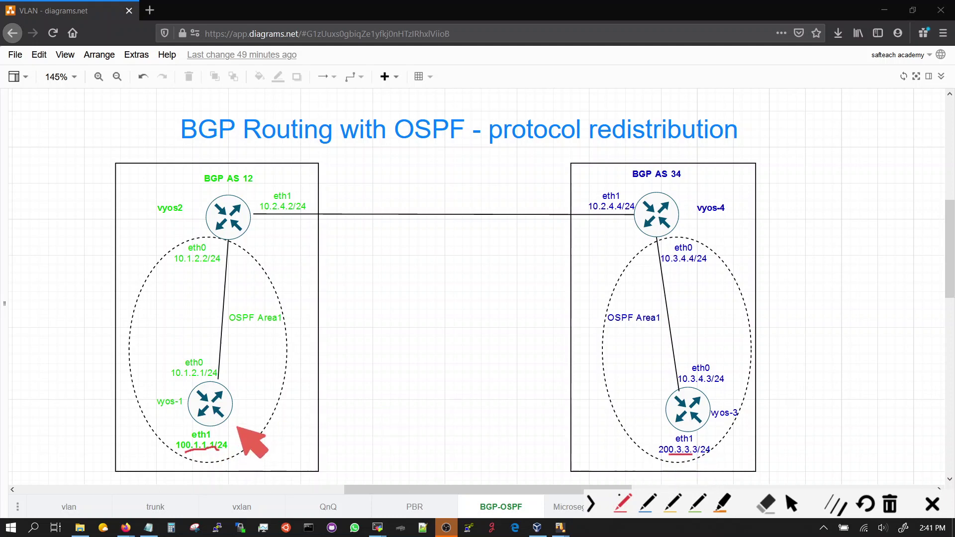
drag(229, 440, 244, 337)
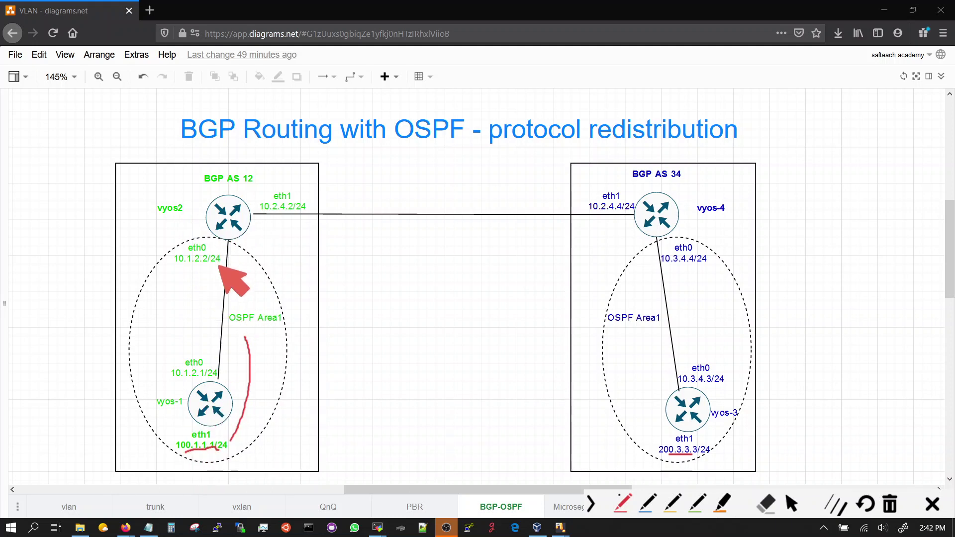
drag(245, 338, 254, 255)
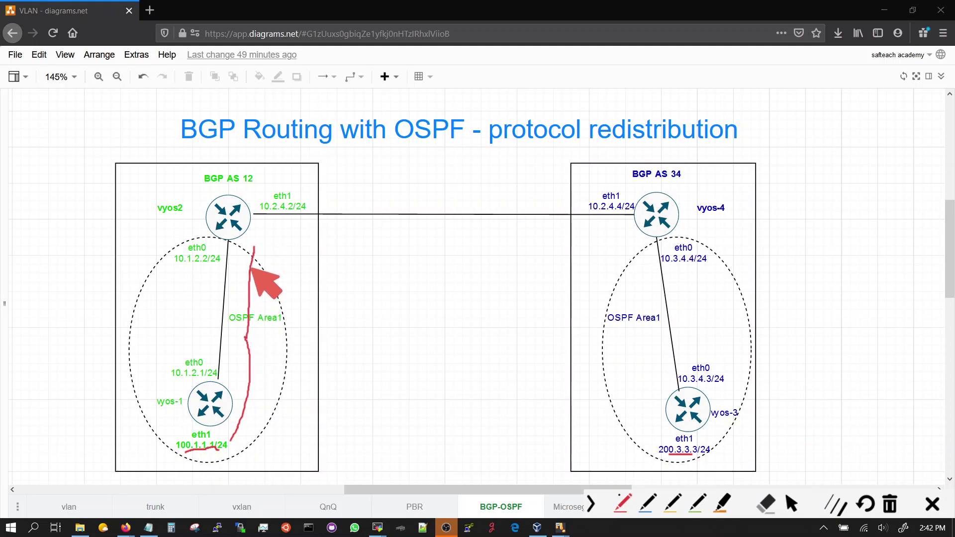
mouse_move(254, 244)
mouse_down()
mouse_move(316, 241)
mouse_move(325, 248)
mouse_move(316, 268)
mouse_up()
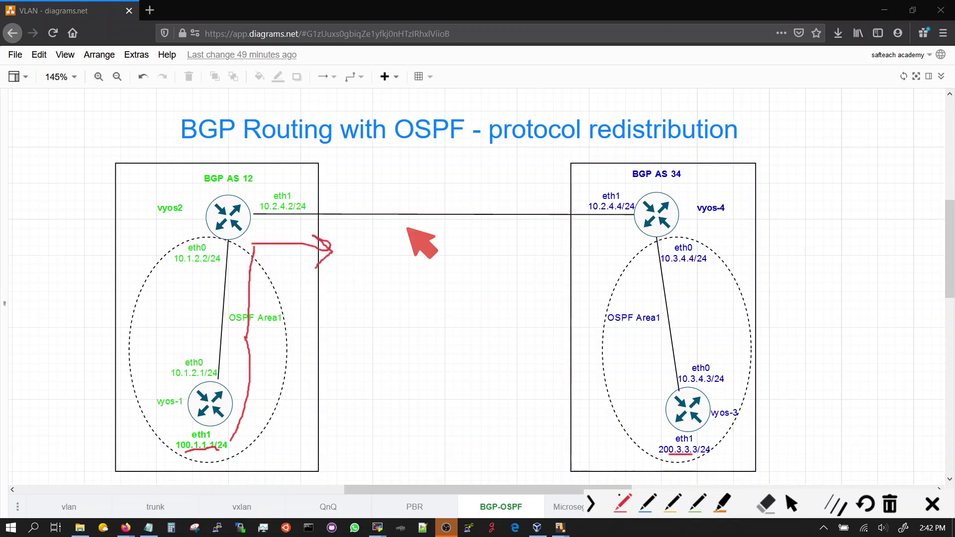
drag(584, 145, 621, 149)
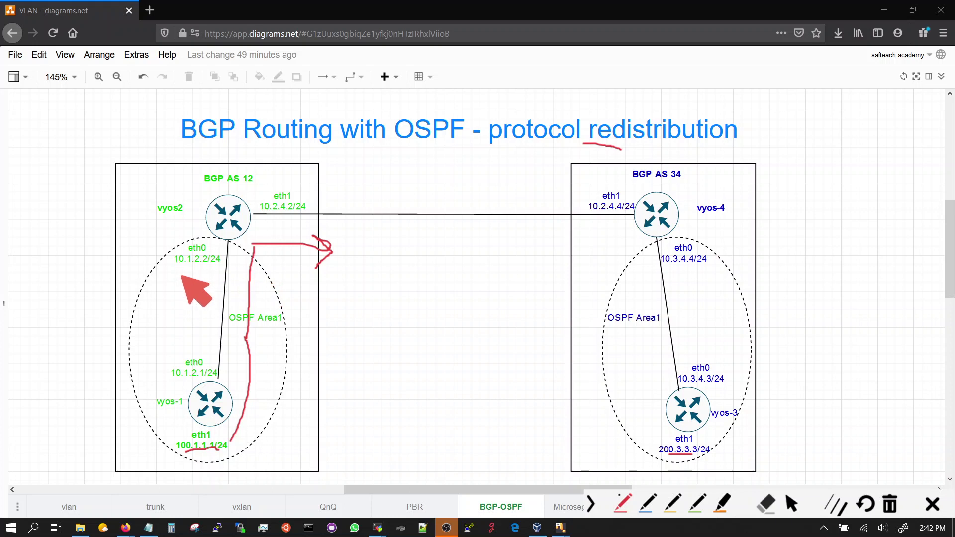
mouse_move(174, 266)
mouse_down()
mouse_move(204, 167)
mouse_move(213, 174)
mouse_up()
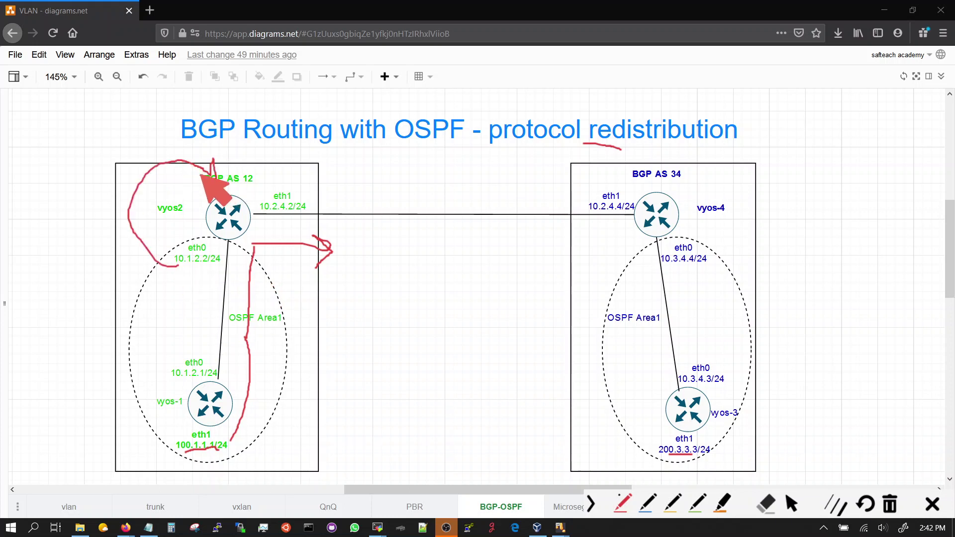
mouse_move(251, 211)
mouse_down()
mouse_move(277, 244)
mouse_move(303, 243)
mouse_up()
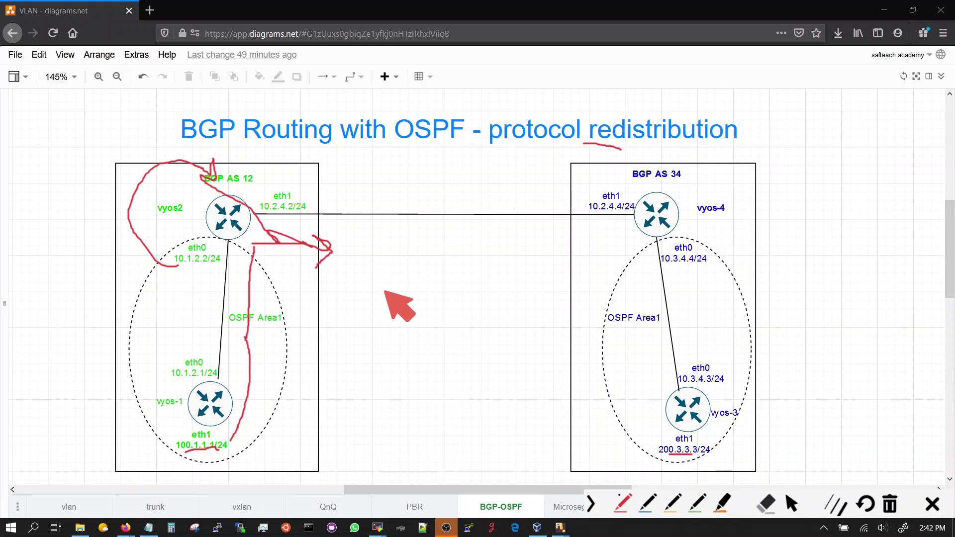
Step: Clear the marks, underline 100.1.1.1/24, and arrow from vyos2 toward AS 34 with B at vyos-4's end
click(891, 511)
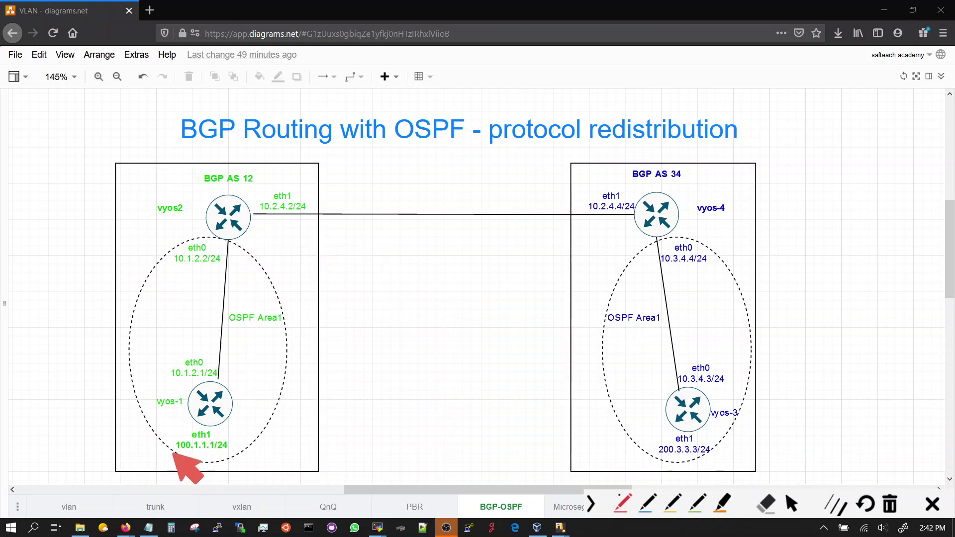
drag(172, 453, 221, 450)
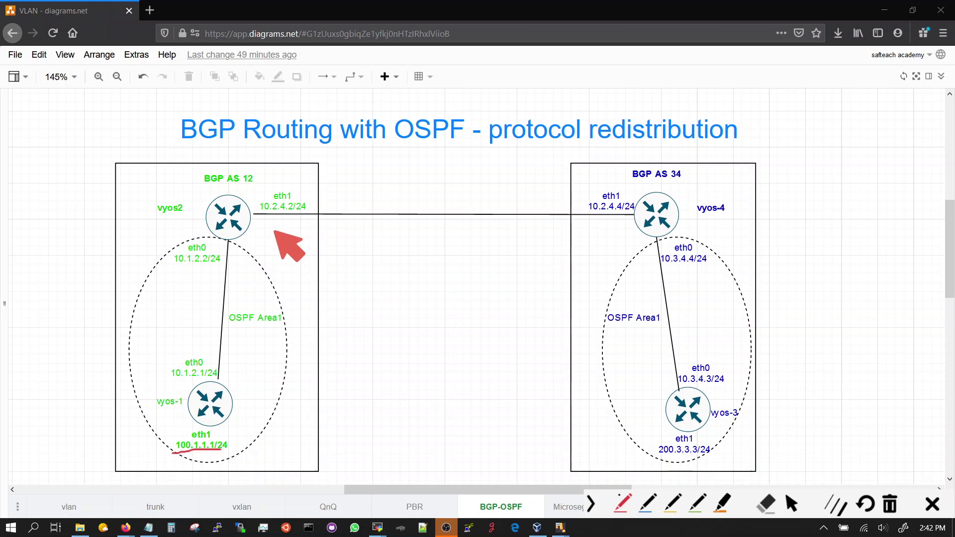
drag(273, 230, 486, 243)
drag(486, 242, 475, 253)
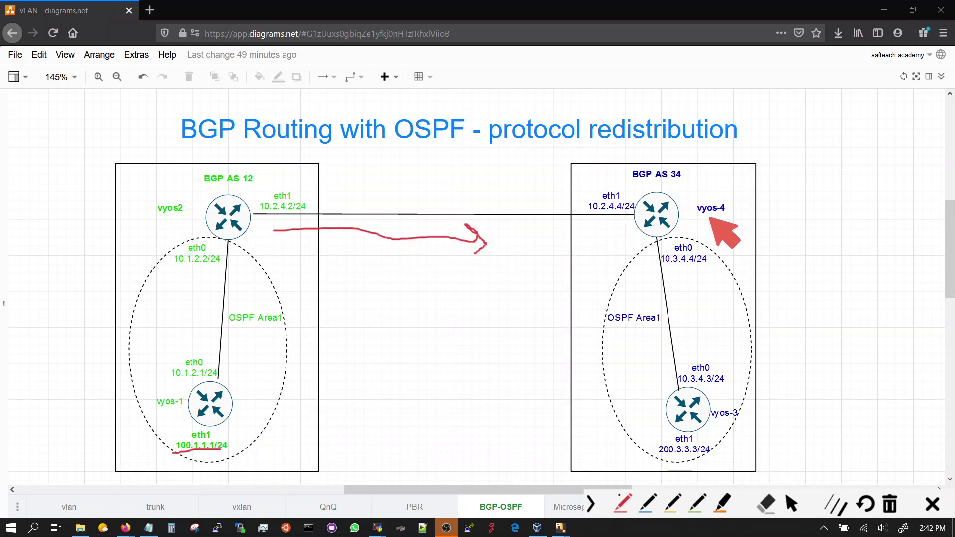
drag(703, 217, 725, 215)
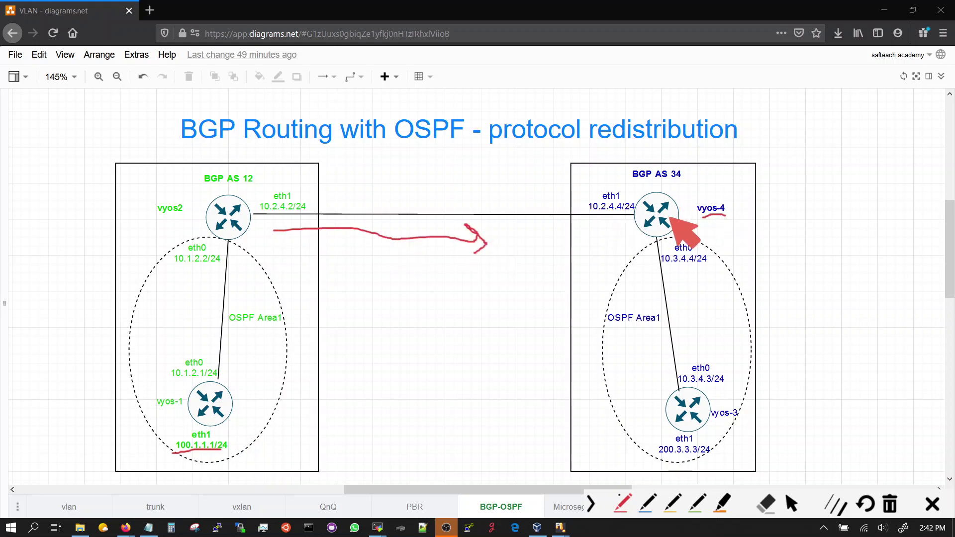
mouse_move(553, 208)
mouse_down()
mouse_move(558, 193)
mouse_move(553, 206)
mouse_up()
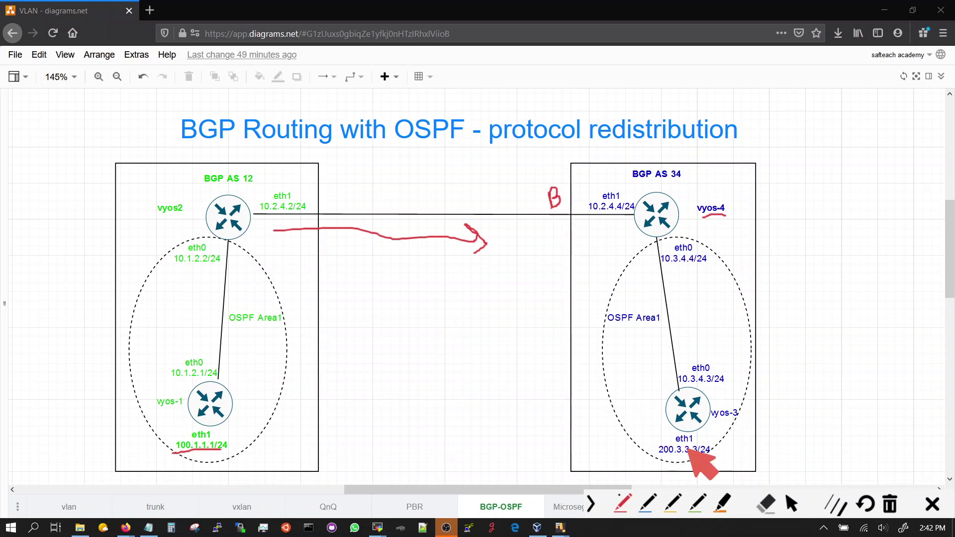
Step: Trace vyos-3's 200.3.3.3/24 up through vyos-4 back toward AS 12, labelling vyos2's end B
drag(660, 456, 699, 456)
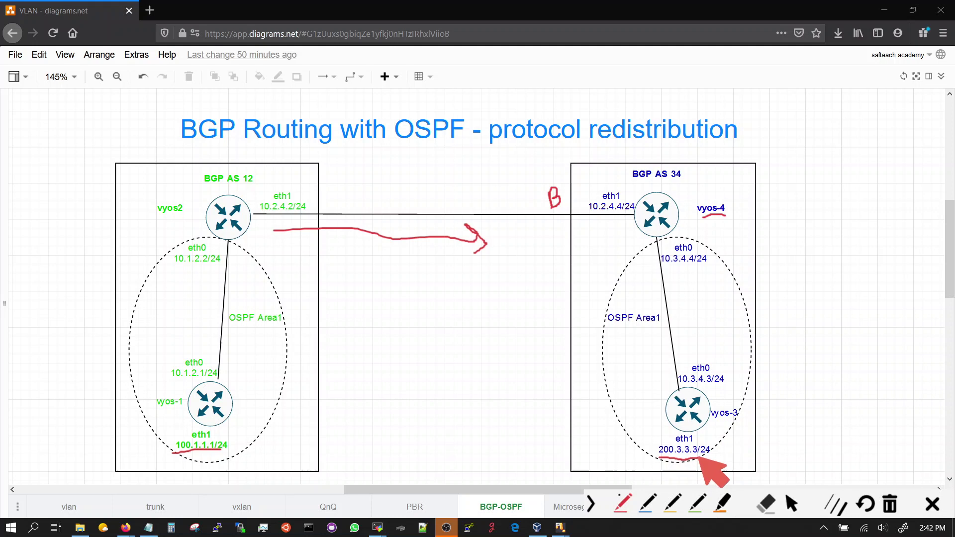
mouse_move(696, 404)
mouse_down()
mouse_move(692, 306)
mouse_move(672, 230)
mouse_up()
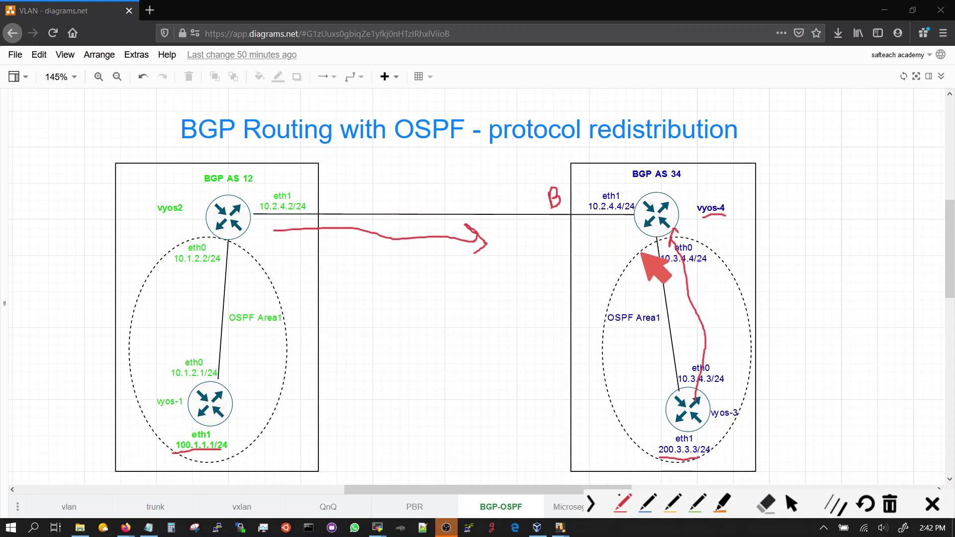
mouse_move(650, 264)
mouse_down()
mouse_move(538, 248)
mouse_move(547, 240)
mouse_move(533, 249)
mouse_up()
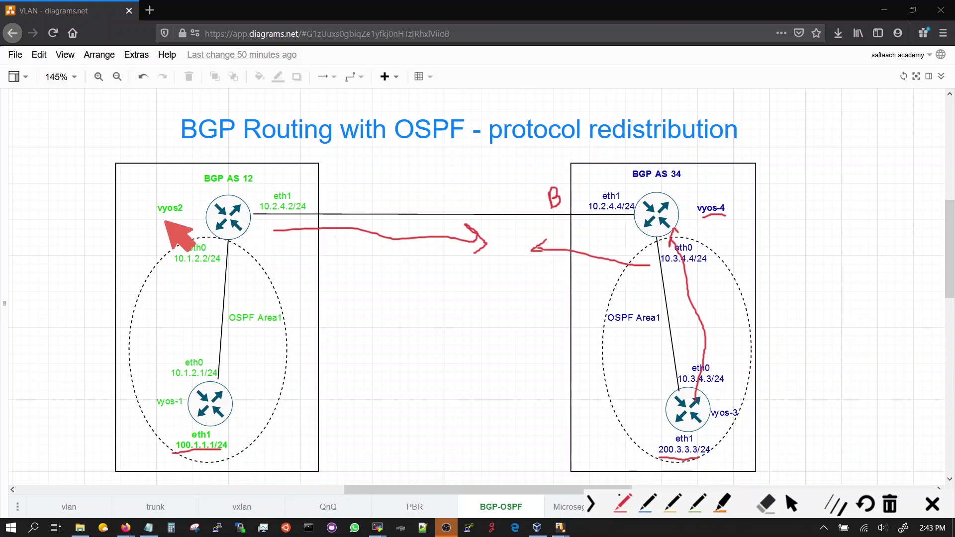
drag(158, 213, 199, 215)
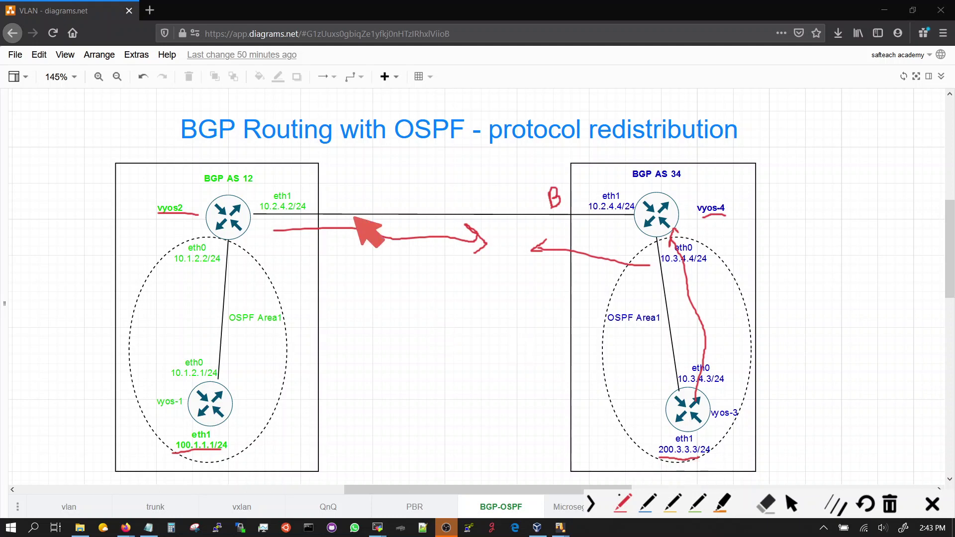
drag(347, 190, 349, 204)
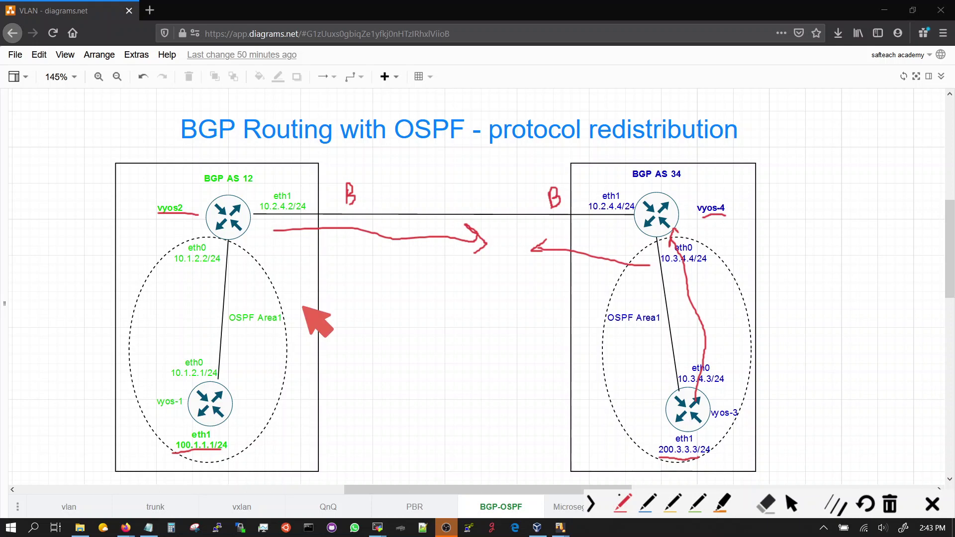
Step: Draw the route from vyos-1 across the BGP link down to vyos-3, circling AS 12 and AS 34
mouse_move(223, 450)
mouse_down()
mouse_move(256, 413)
mouse_move(420, 302)
mouse_move(515, 210)
mouse_move(501, 208)
mouse_move(513, 212)
mouse_move(513, 255)
mouse_up()
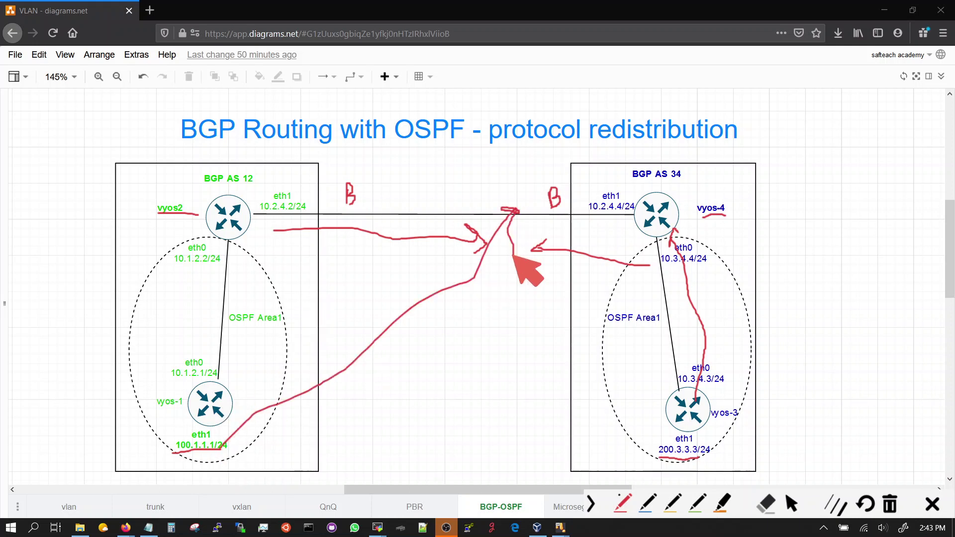
mouse_move(356, 207)
mouse_down()
mouse_move(478, 272)
mouse_move(642, 402)
mouse_up()
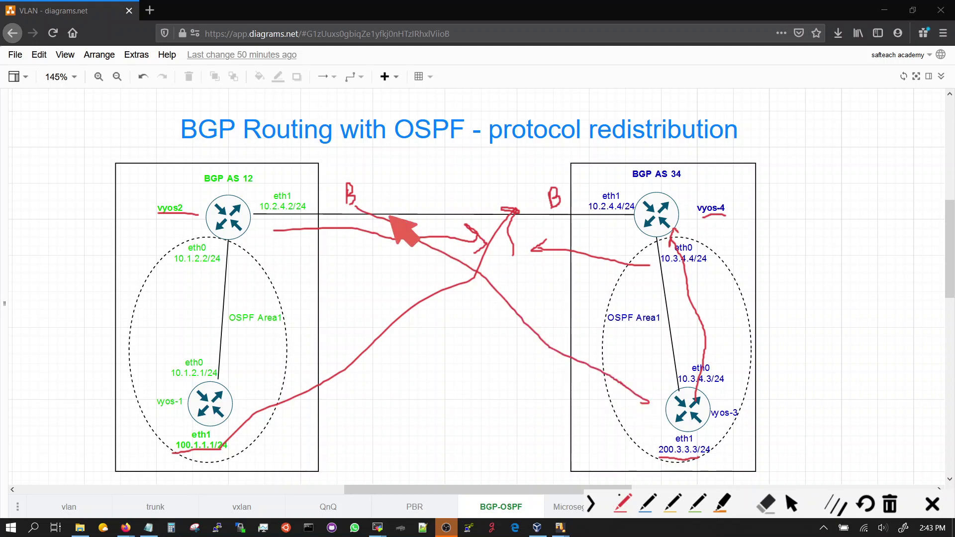
mouse_move(353, 201)
mouse_down()
mouse_move(354, 219)
mouse_move(369, 198)
mouse_up()
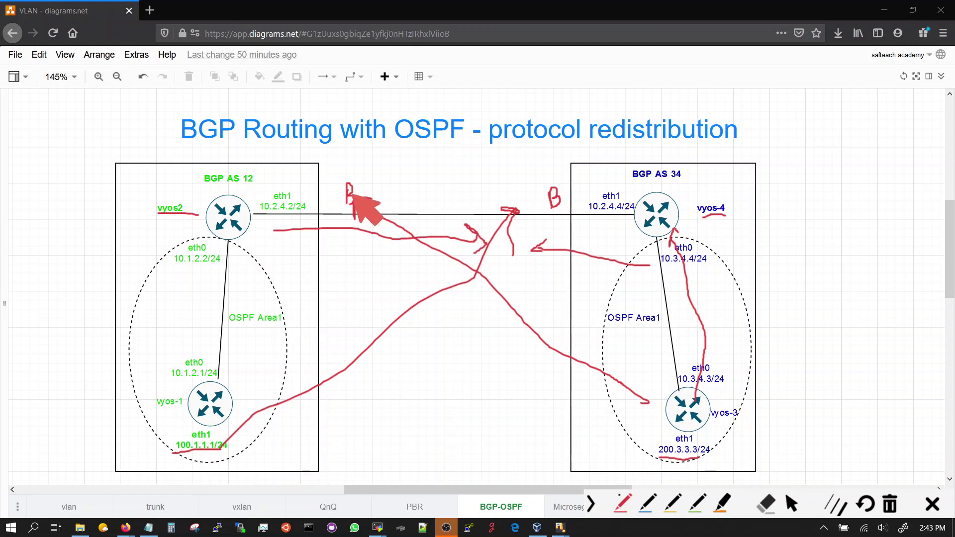
mouse_move(217, 170)
mouse_down()
mouse_move(131, 193)
mouse_move(178, 256)
mouse_move(158, 275)
mouse_up()
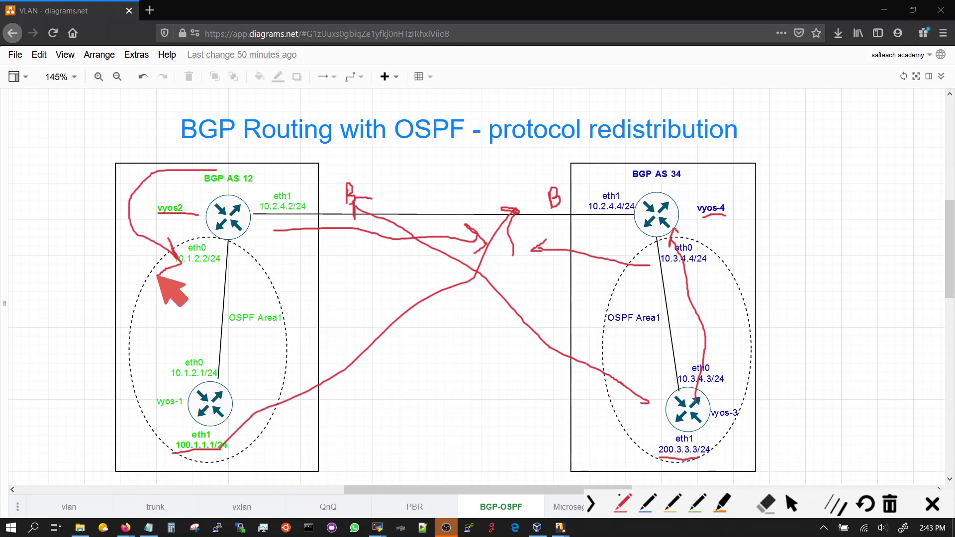
mouse_move(632, 177)
mouse_down()
mouse_move(689, 175)
mouse_move(768, 219)
mouse_move(730, 287)
mouse_move(731, 273)
mouse_move(740, 288)
mouse_move(748, 281)
mouse_up()
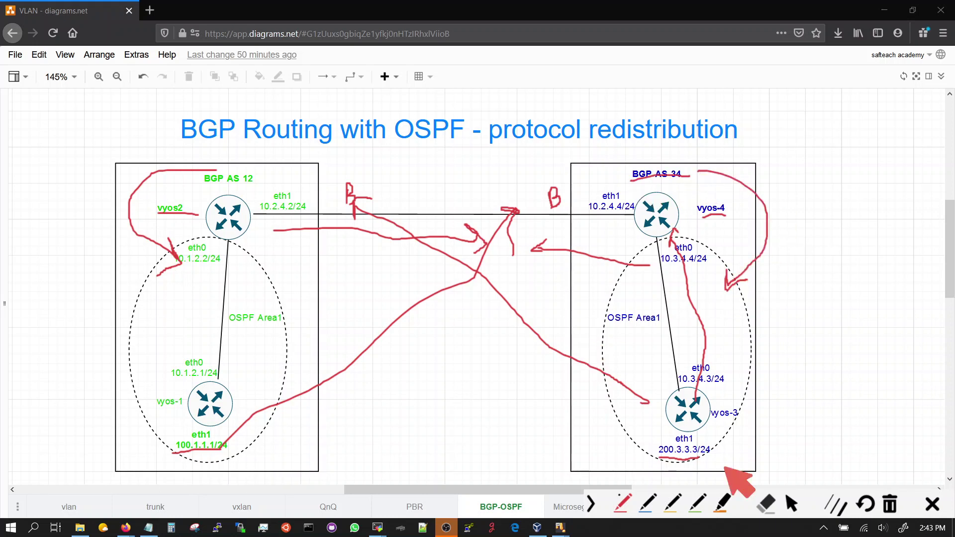
Step: Clear the red marks, then in blue trace vyos2 down to vyos-1 and vyos-4 down to vyos-3
click(890, 505)
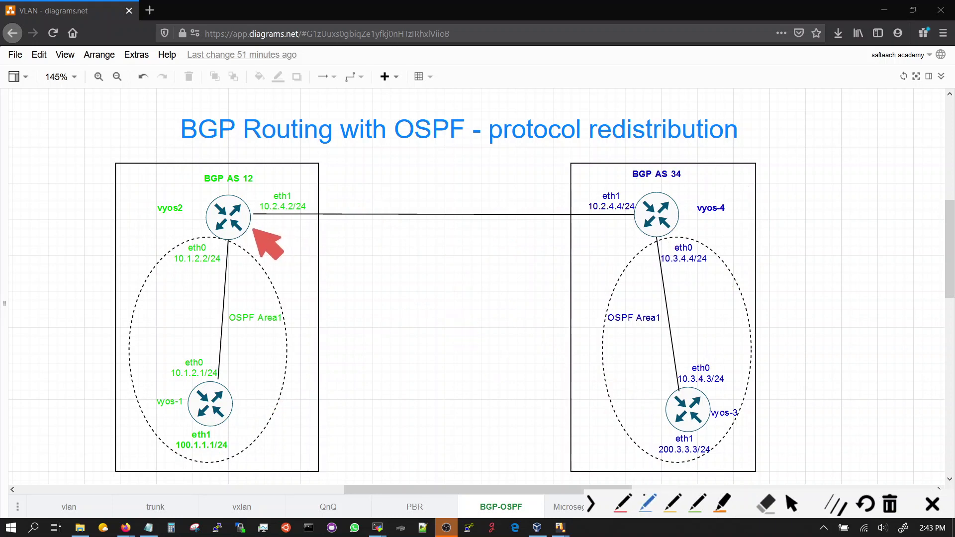
mouse_move(253, 229)
mouse_down()
mouse_move(267, 249)
mouse_move(266, 356)
mouse_move(245, 381)
mouse_move(241, 371)
mouse_move(239, 386)
mouse_move(266, 382)
mouse_up()
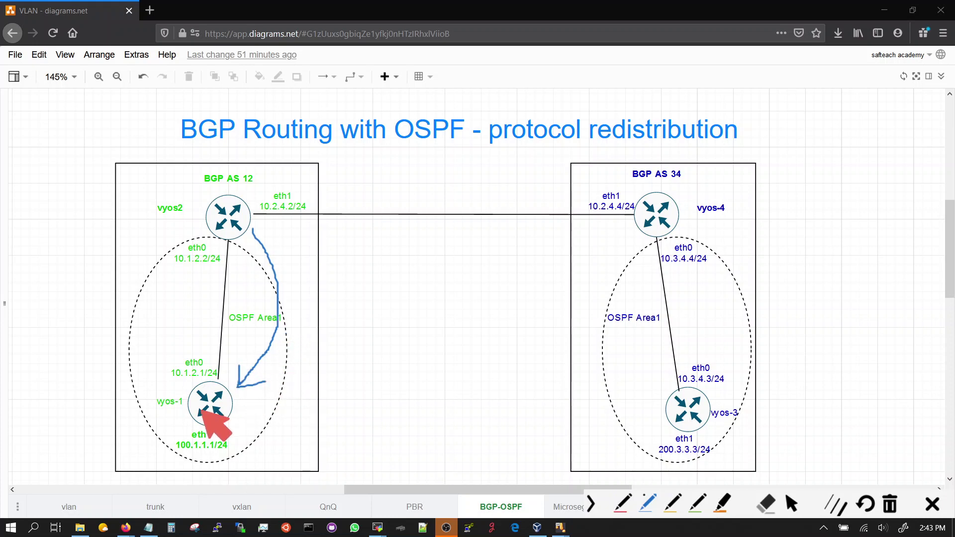
drag(150, 416, 181, 426)
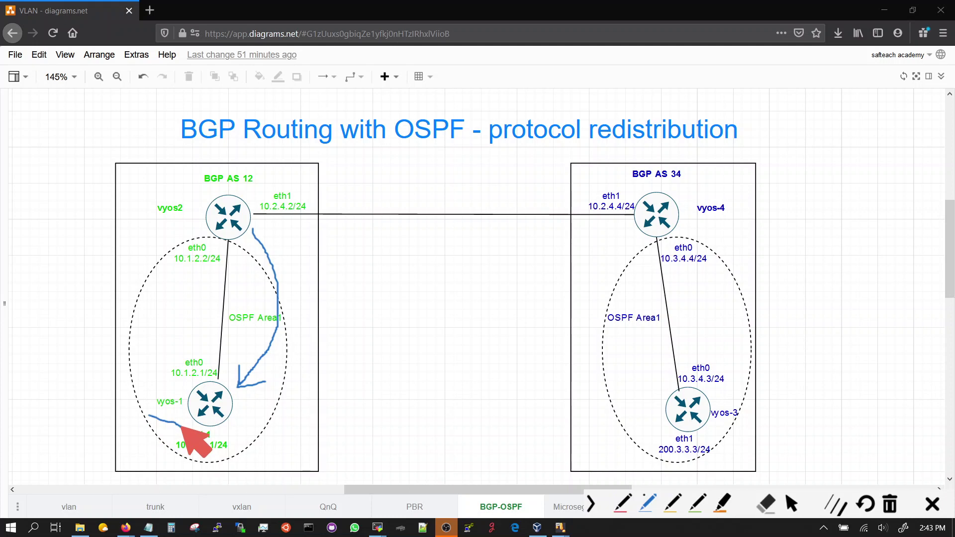
drag(156, 213, 183, 216)
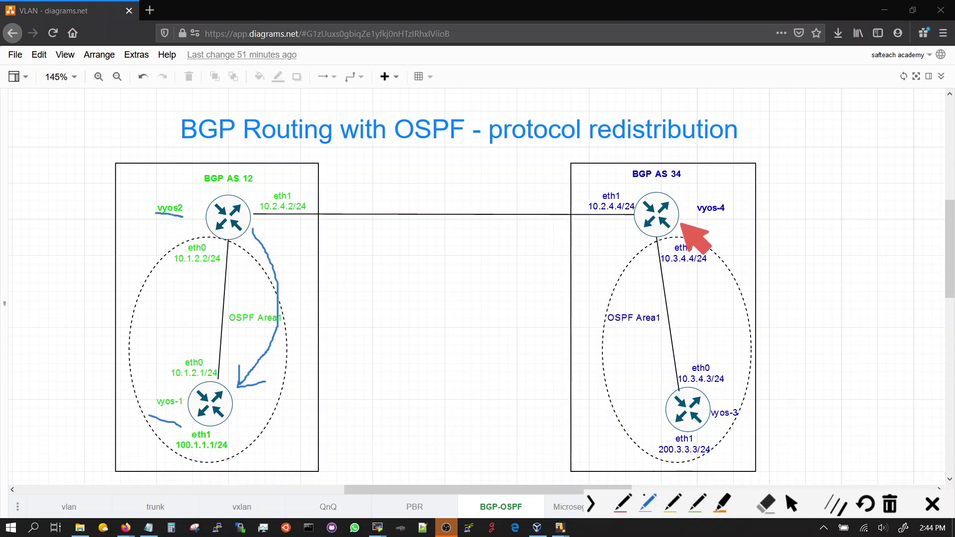
mouse_move(680, 222)
mouse_down()
mouse_move(746, 342)
mouse_move(718, 390)
mouse_move(730, 413)
mouse_move(742, 384)
mouse_up()
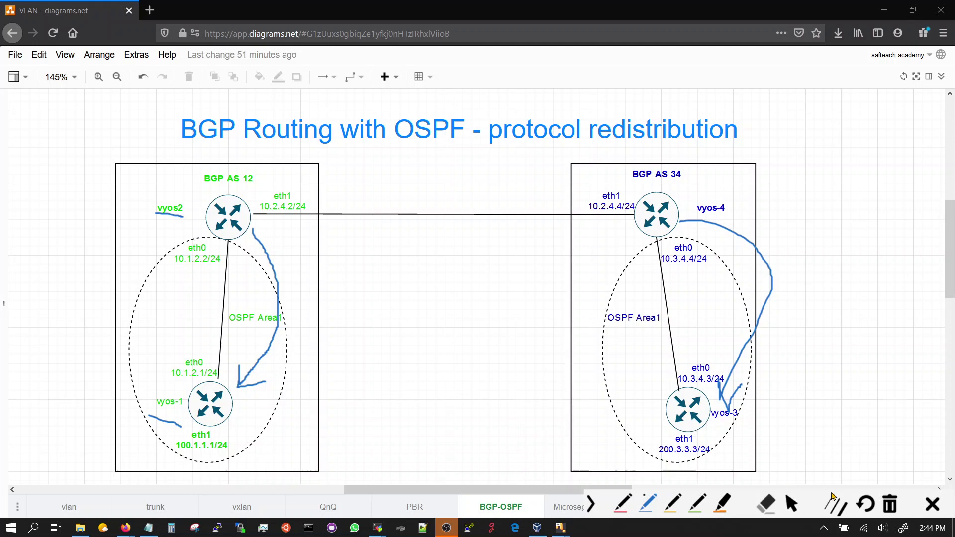
Step: Clear the strokes and underline the vyos-1 and vyos-3 labels plus 200.3.3.3/24 and 10.1.2.1/24 in blue
click(889, 505)
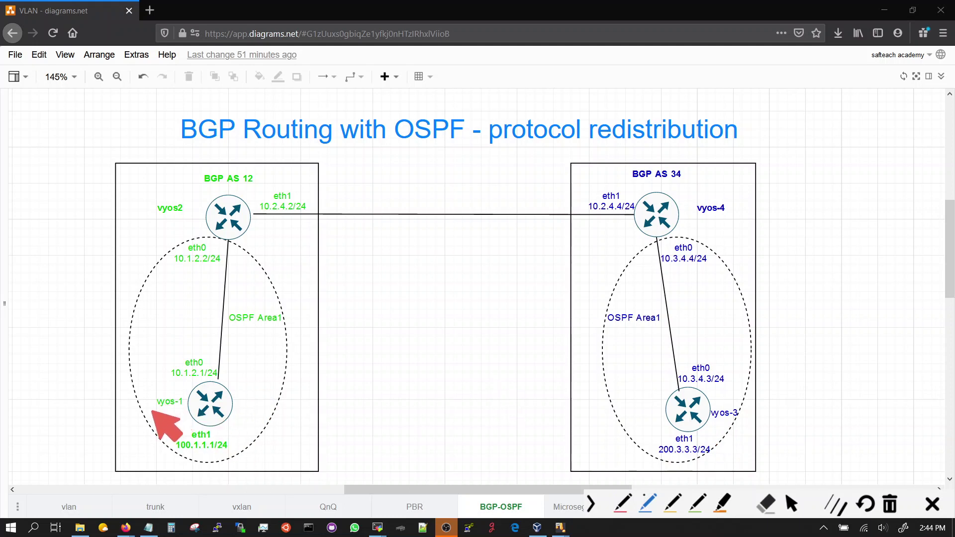
drag(153, 412, 188, 404)
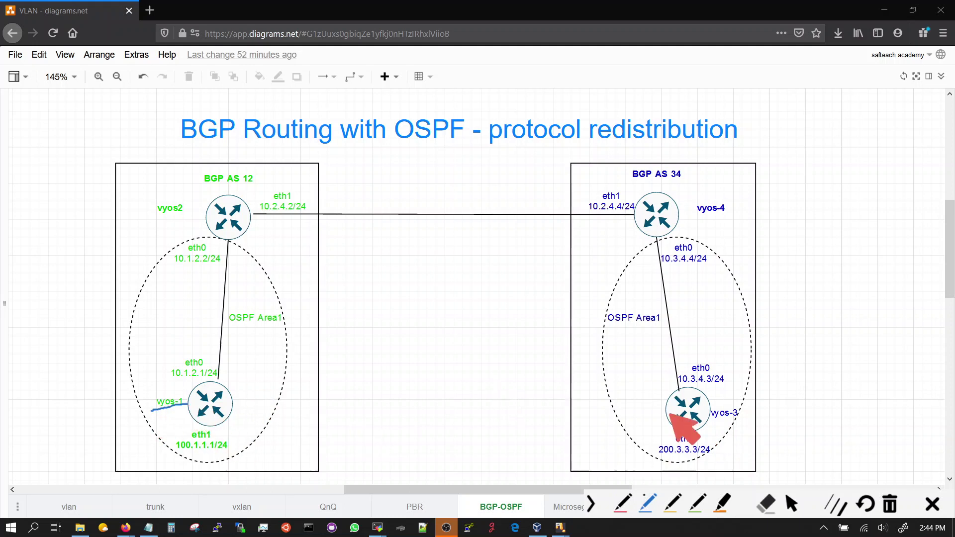
drag(641, 459, 715, 471)
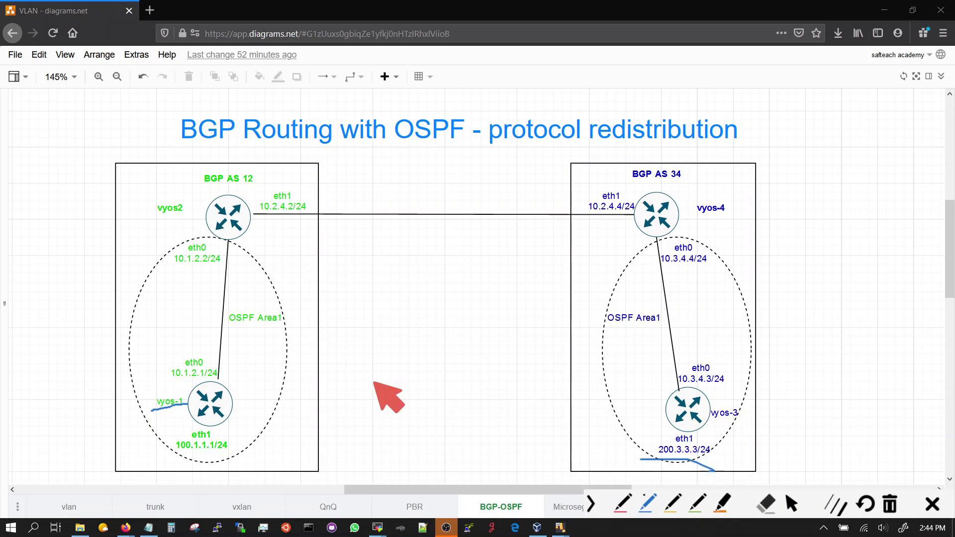
drag(170, 378, 199, 379)
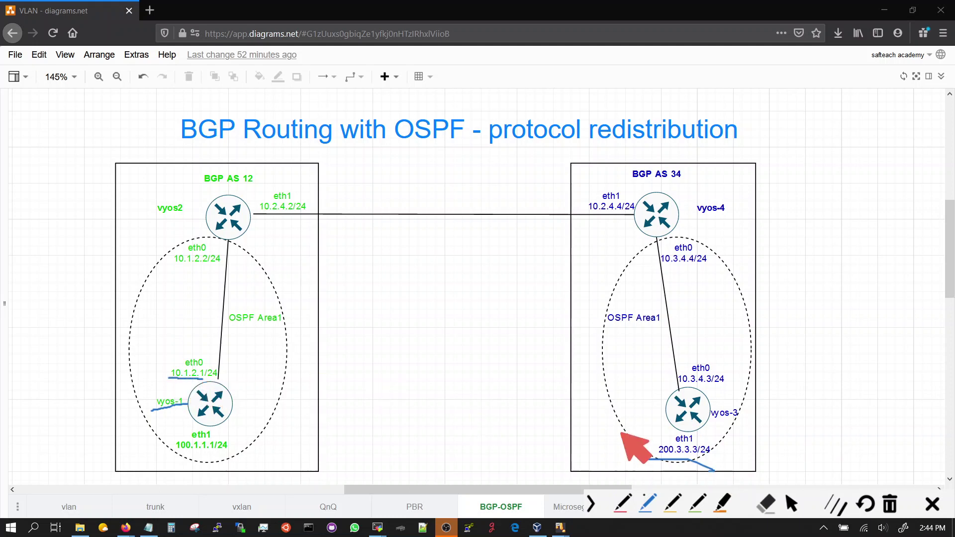
drag(715, 424, 742, 423)
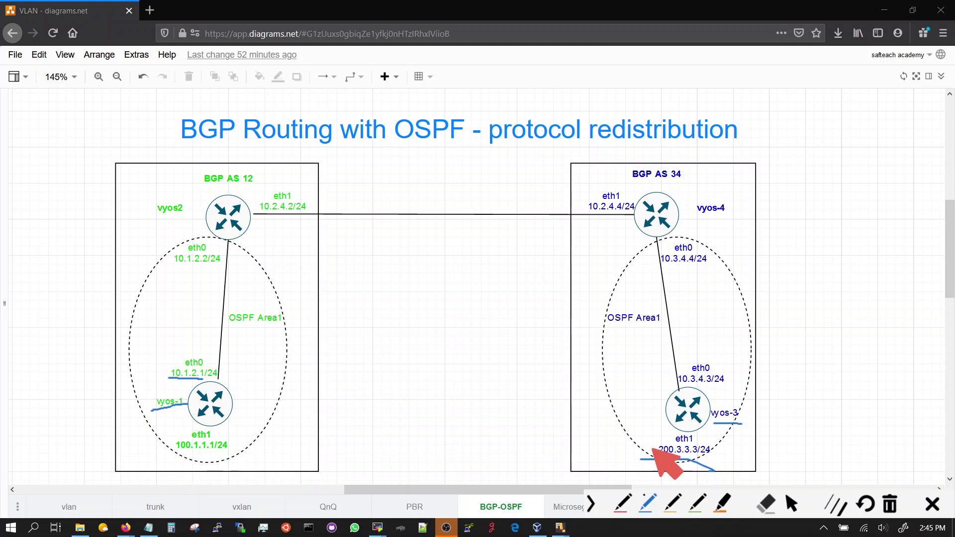
Step: Underline 10.3.4.3/24, arrow into both OSPF areas, then wipe all blue marks
drag(681, 387, 706, 385)
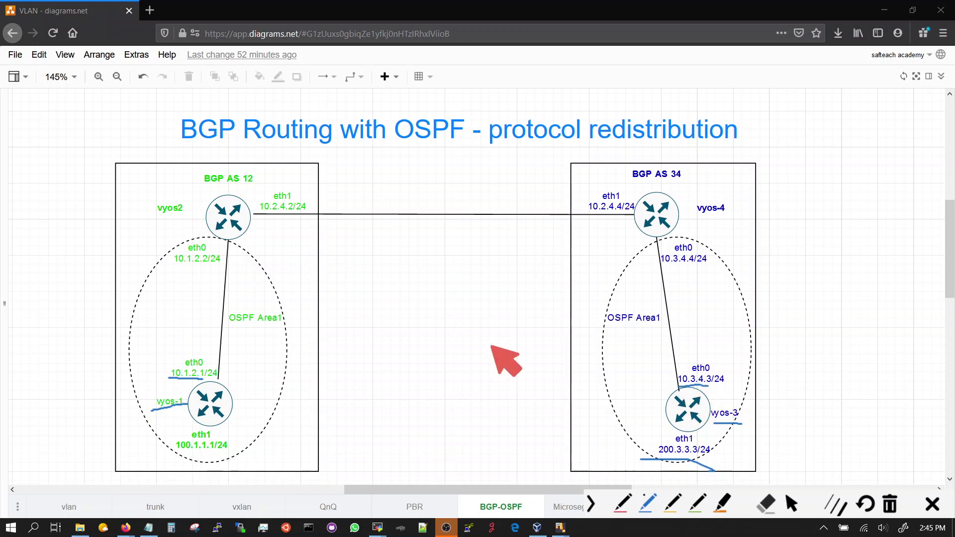
mouse_move(575, 342)
mouse_down()
mouse_move(649, 339)
mouse_move(637, 363)
mouse_up()
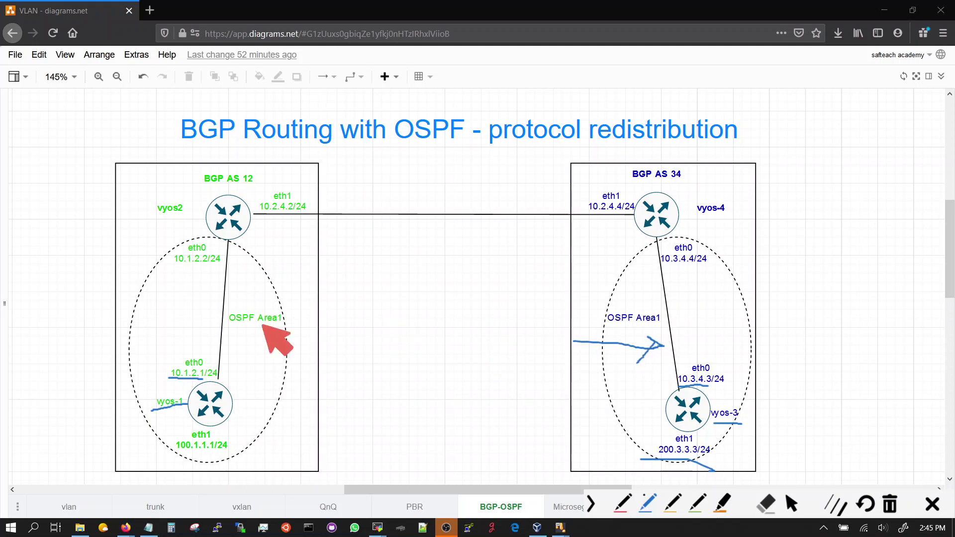
mouse_move(243, 328)
mouse_down()
mouse_move(227, 347)
mouse_move(259, 360)
mouse_move(295, 342)
mouse_up()
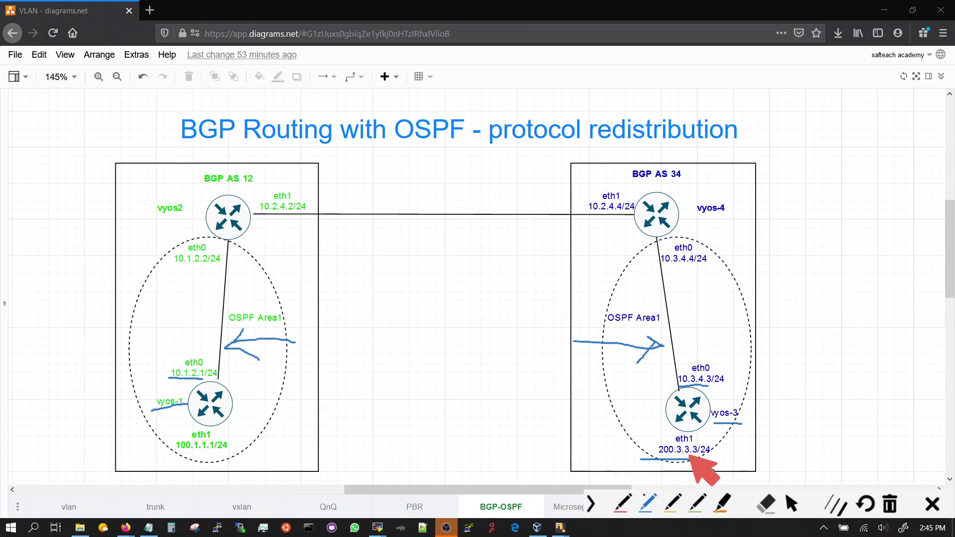
drag(691, 459, 715, 470)
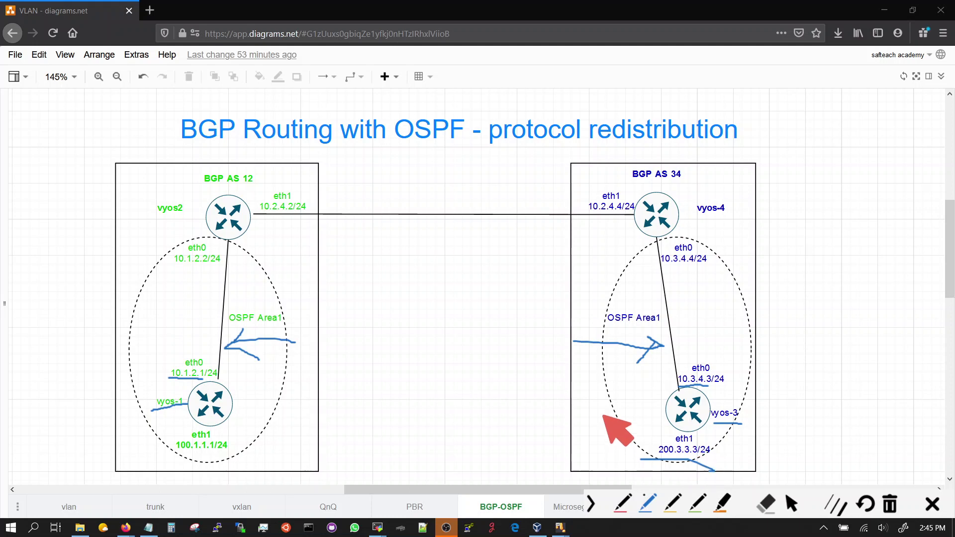
click(890, 505)
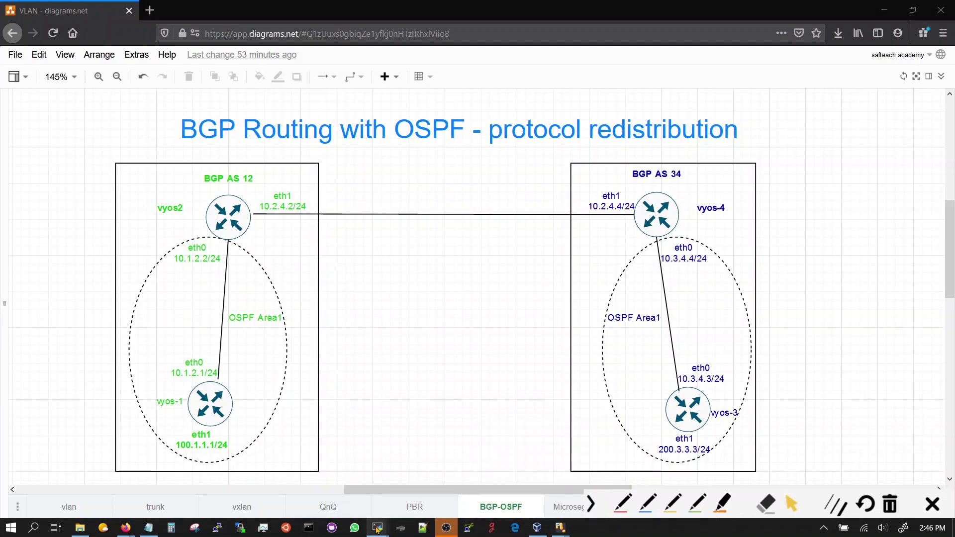
Step: Bring the vyos-2 and vyos-4 PuTTY terminals forward side by side
mouse_move(376, 527)
click(269, 461)
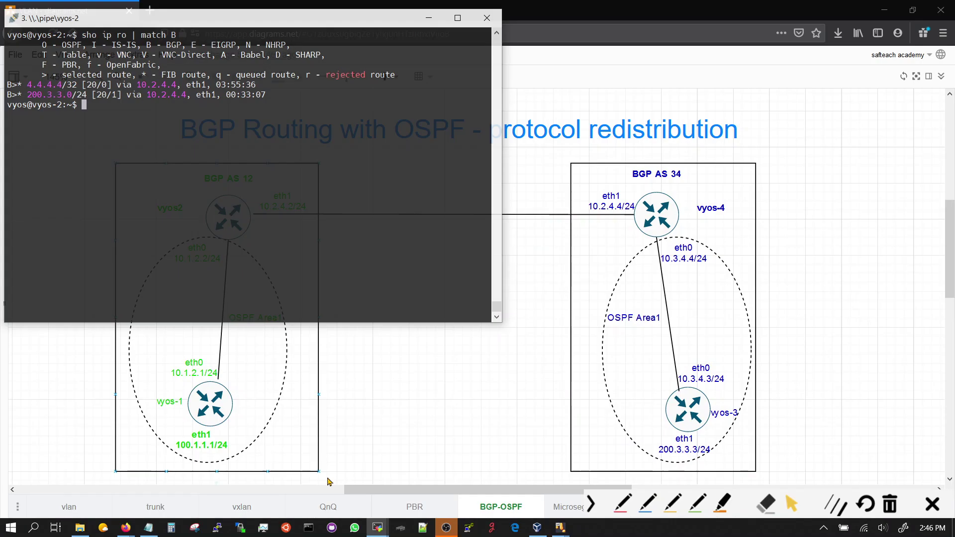
mouse_move(378, 528)
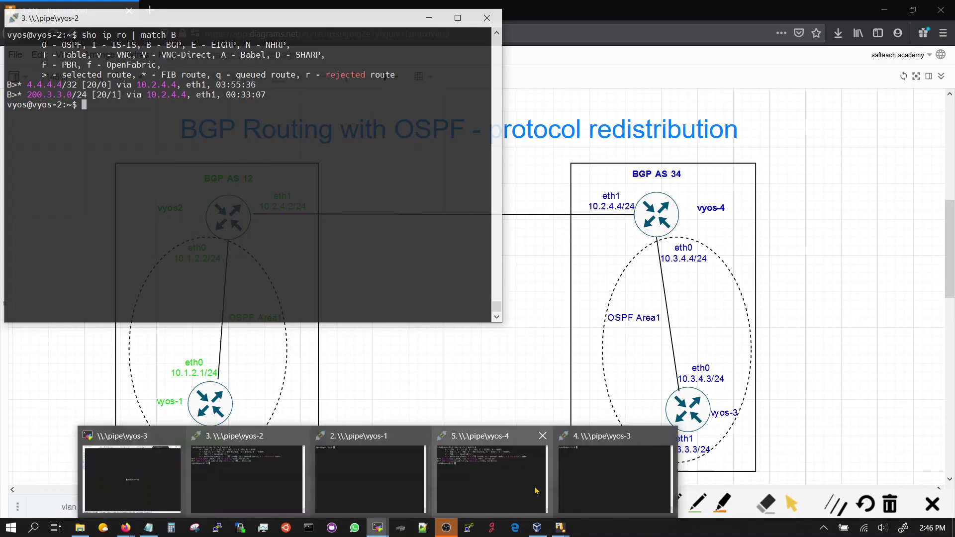
click(490, 481)
click(389, 183)
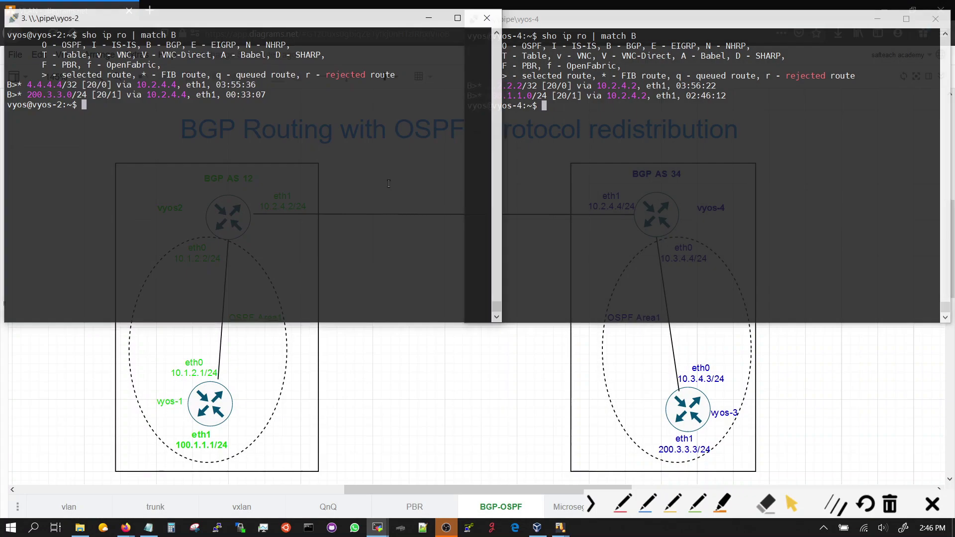
click(589, 154)
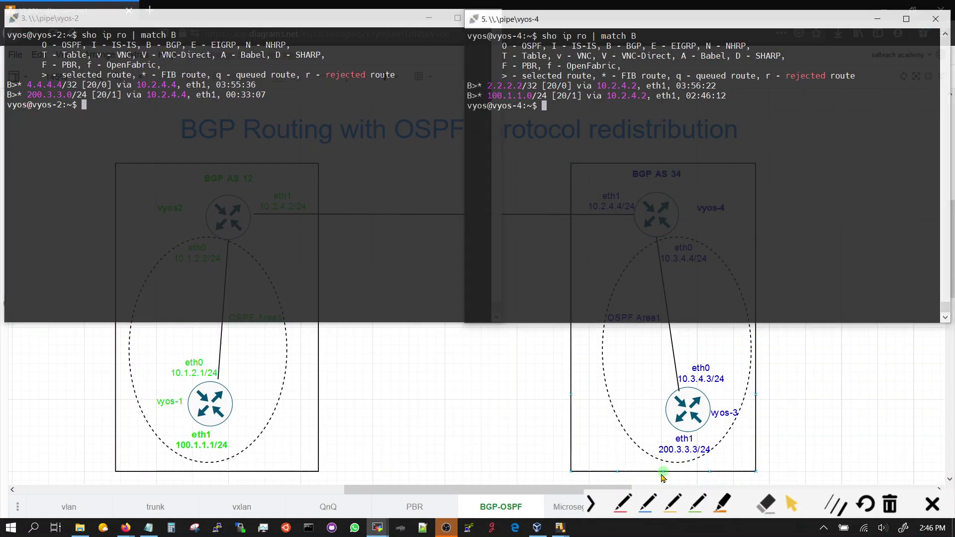
Step: Highlight both router prompts and a route between the AS boxes in yellow, then erase the highlights
click(670, 506)
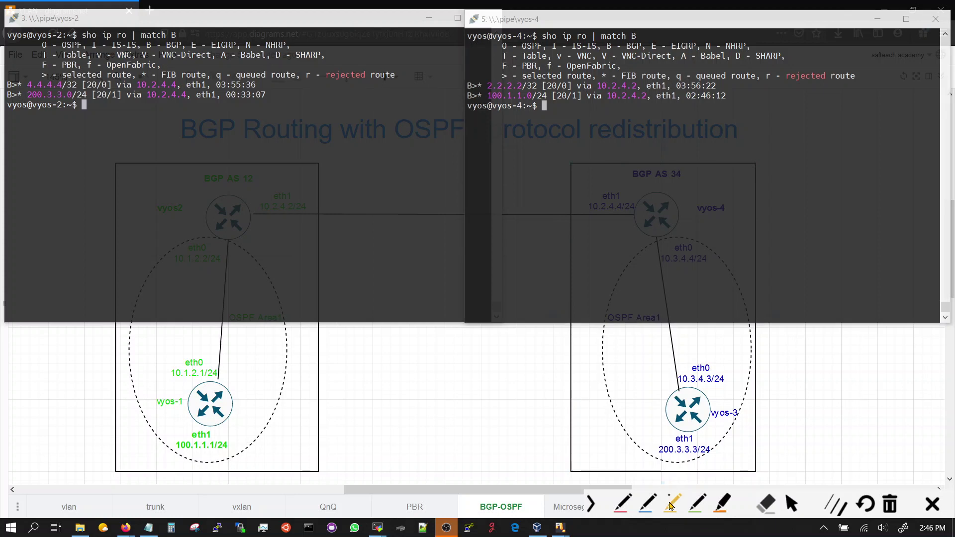
mouse_move(491, 102)
mouse_down()
mouse_move(539, 103)
mouse_move(520, 104)
mouse_move(295, 387)
mouse_up()
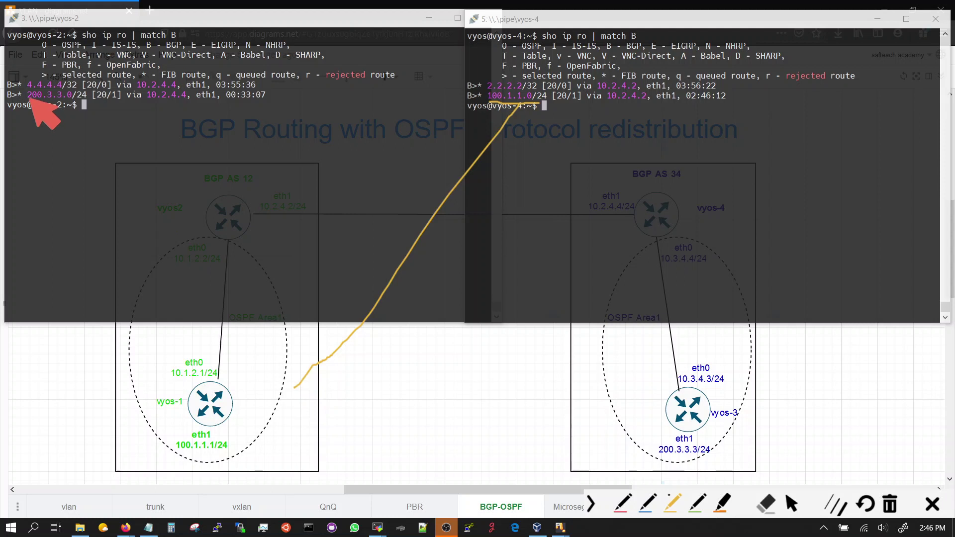
mouse_move(30, 97)
mouse_down()
mouse_move(71, 102)
mouse_move(214, 230)
mouse_move(388, 348)
mouse_move(582, 423)
mouse_move(598, 338)
mouse_move(459, 245)
mouse_move(420, 263)
mouse_move(483, 272)
mouse_up()
mouse_move(301, 390)
mouse_down()
mouse_move(347, 256)
mouse_move(486, 213)
mouse_move(462, 222)
mouse_up()
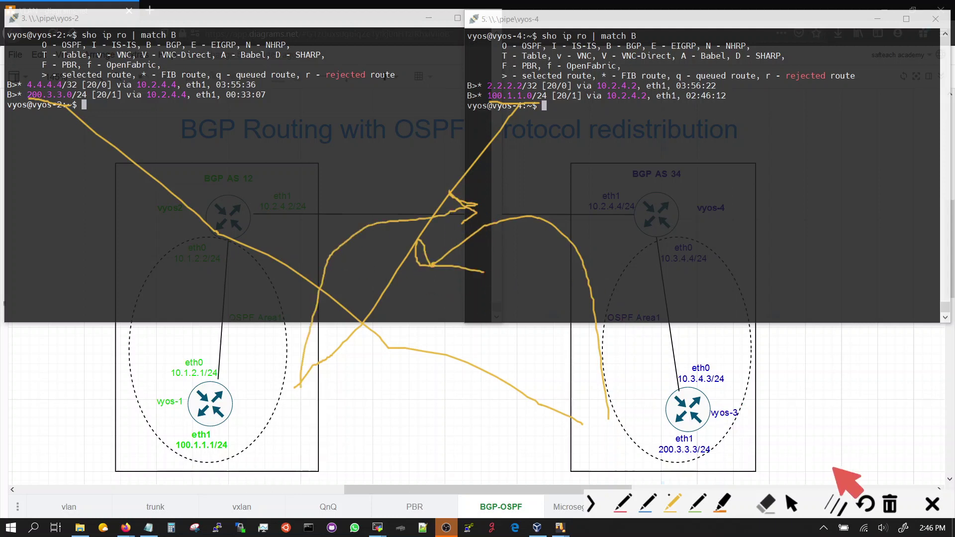
click(890, 504)
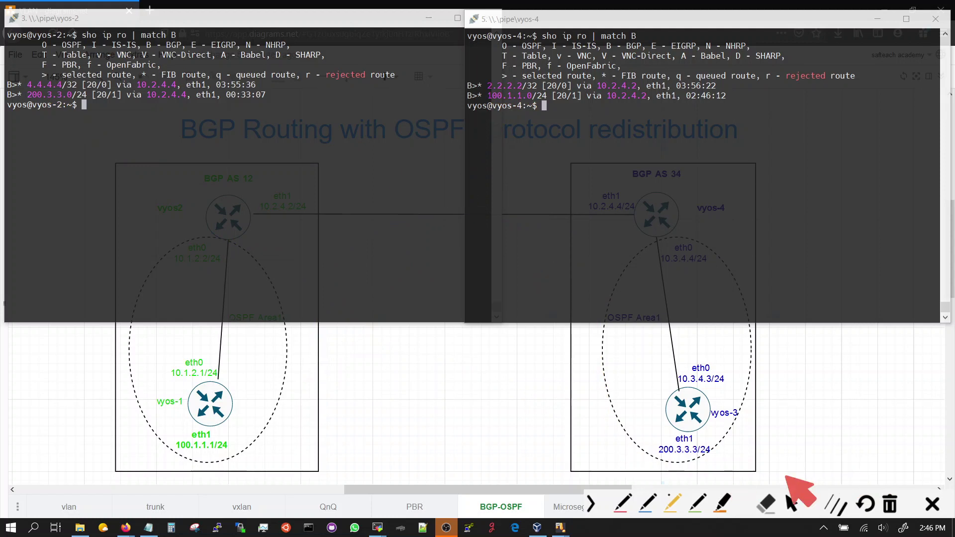
Step: Clear the vyos-2 and vyos-4 screens and list each router's protocol configuration with 'sho configuration commands | match proto'
click(792, 504)
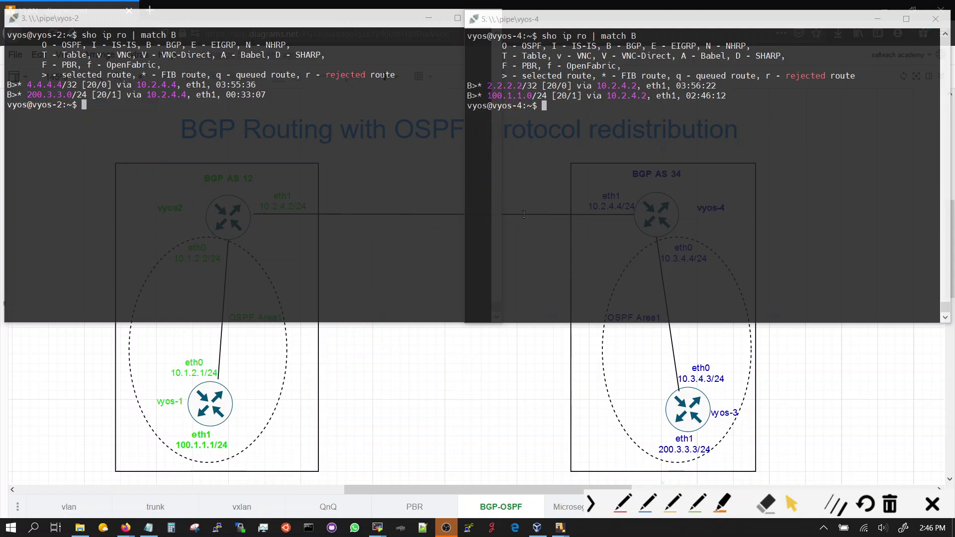
click(459, 191)
key(ctrl+l)
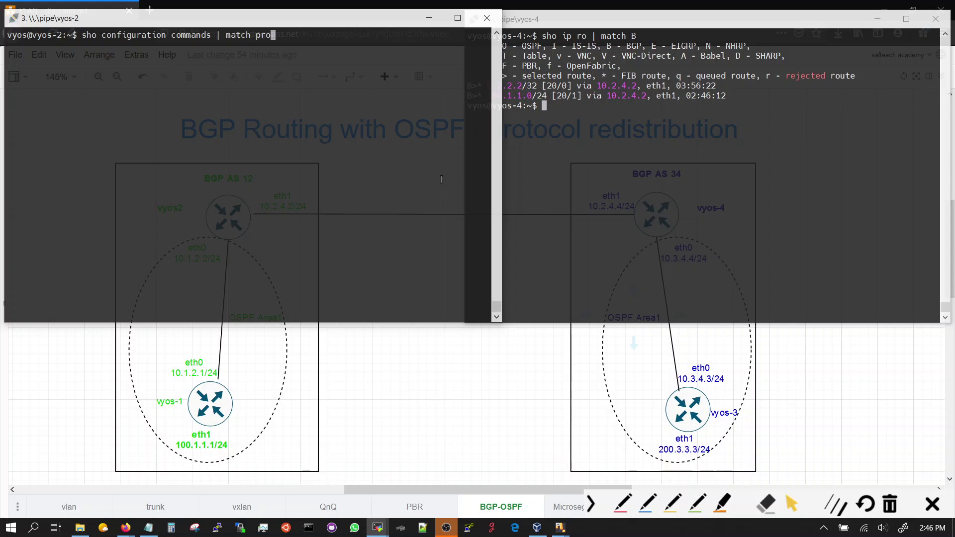
click(604, 158)
key(ctrl+l)
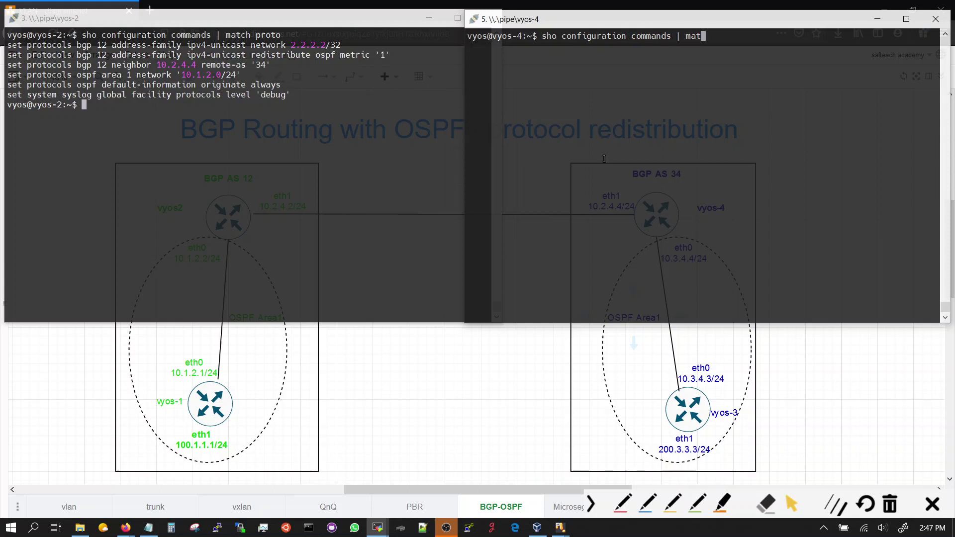
key(Return)
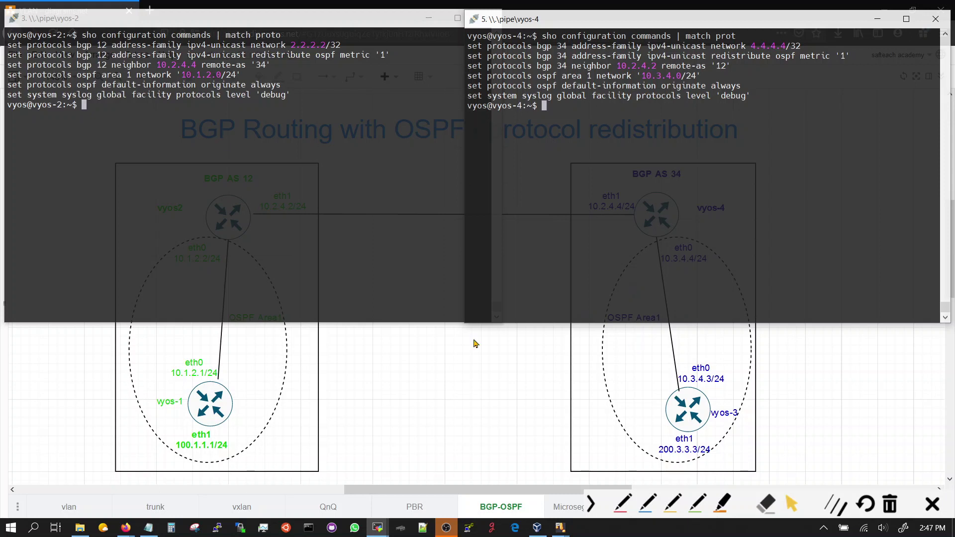
Step: Highlight remote-as '34', metric '1' and 2.2.2.2/32 on vyos-2, and remote-as '12', metric '1' and 4.4.4.4/32 on vyos-4
click(672, 504)
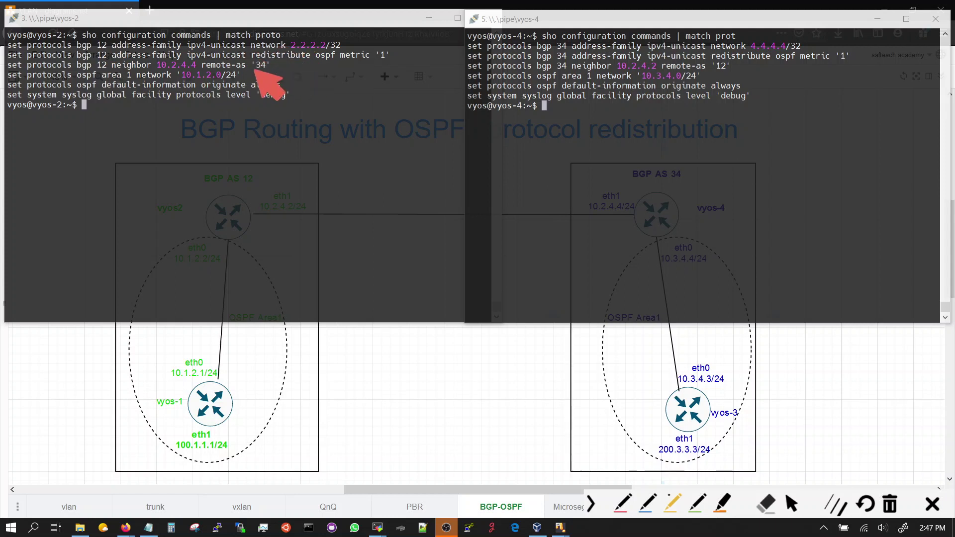
drag(269, 64, 305, 62)
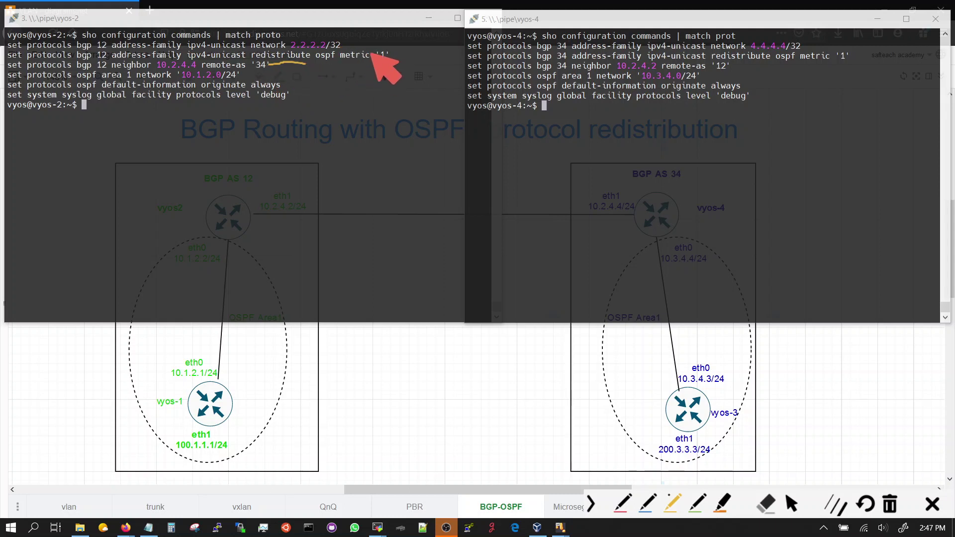
drag(372, 56, 413, 55)
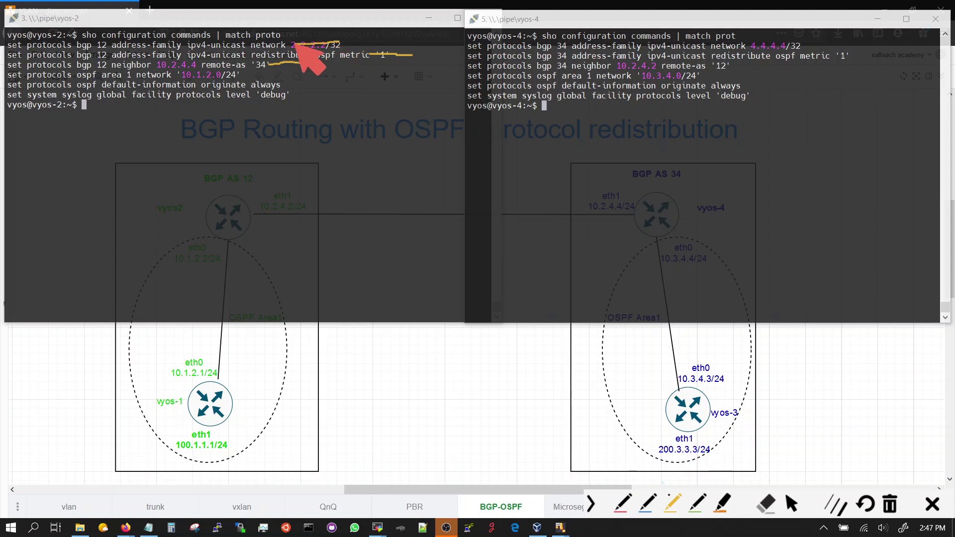
drag(294, 48, 339, 42)
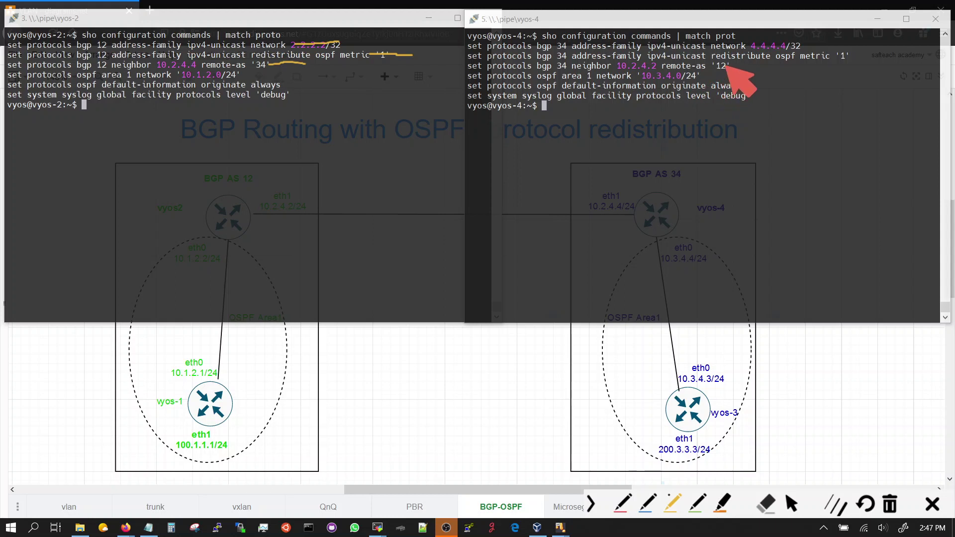
drag(726, 67, 760, 72)
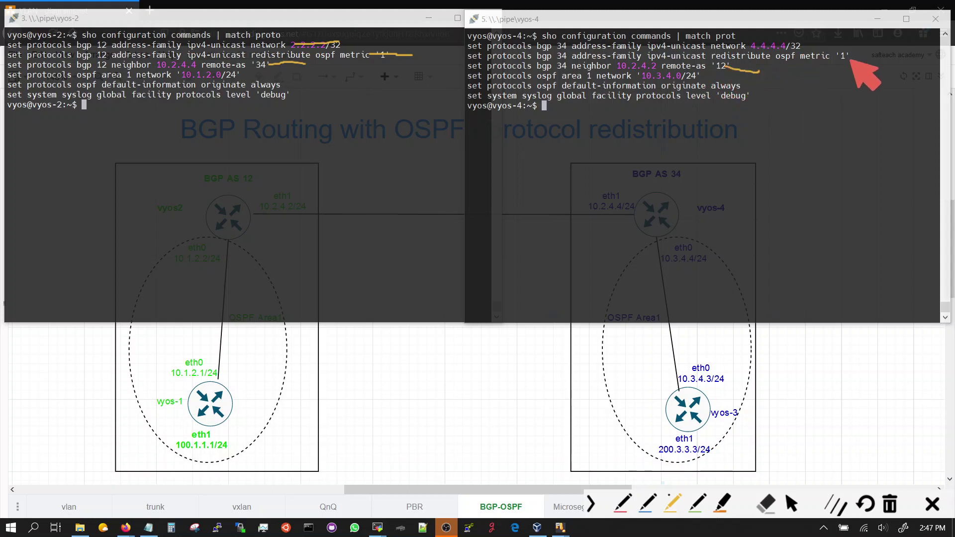
drag(846, 58, 882, 73)
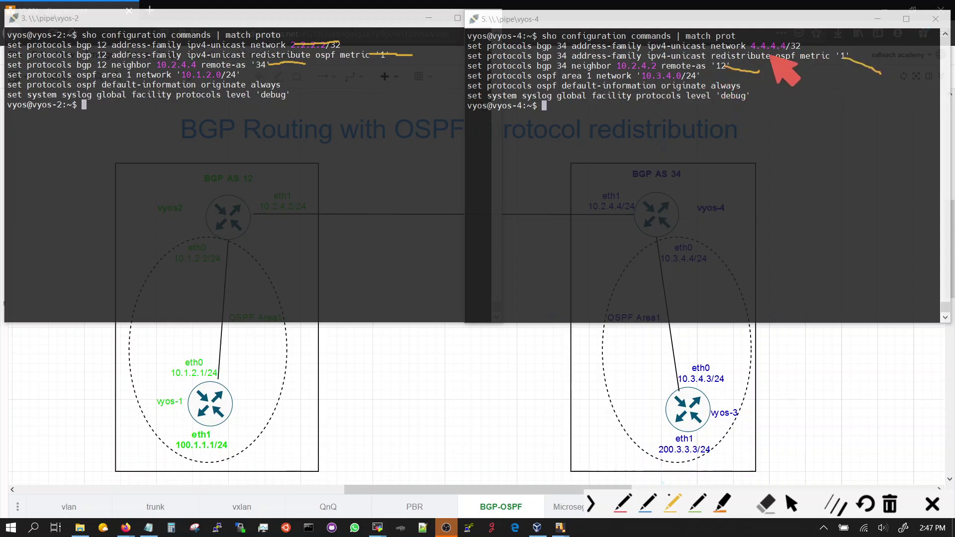
drag(802, 46, 835, 42)
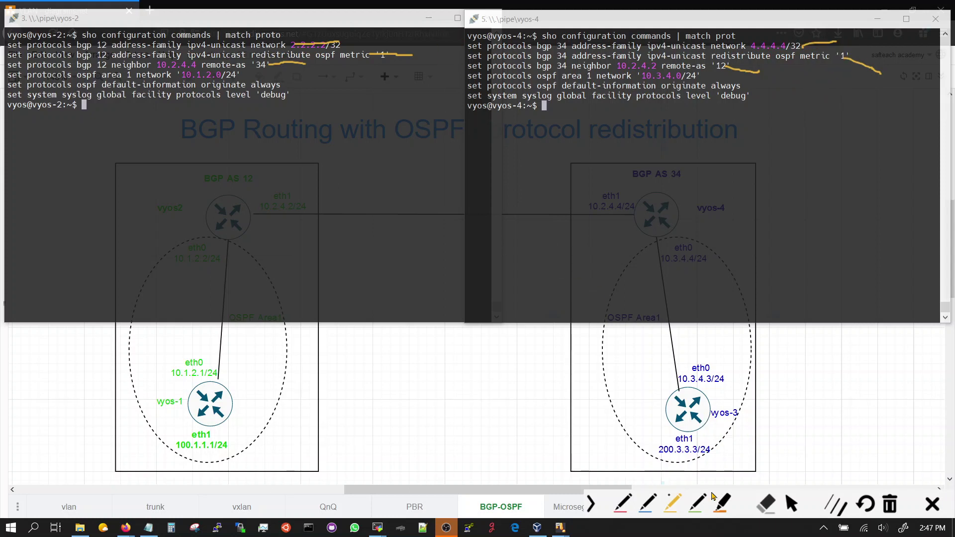
Step: Erase and re-highlight vyos-2's network and remote-as '34' lines and vyos-4's remote-as '12'
click(765, 505)
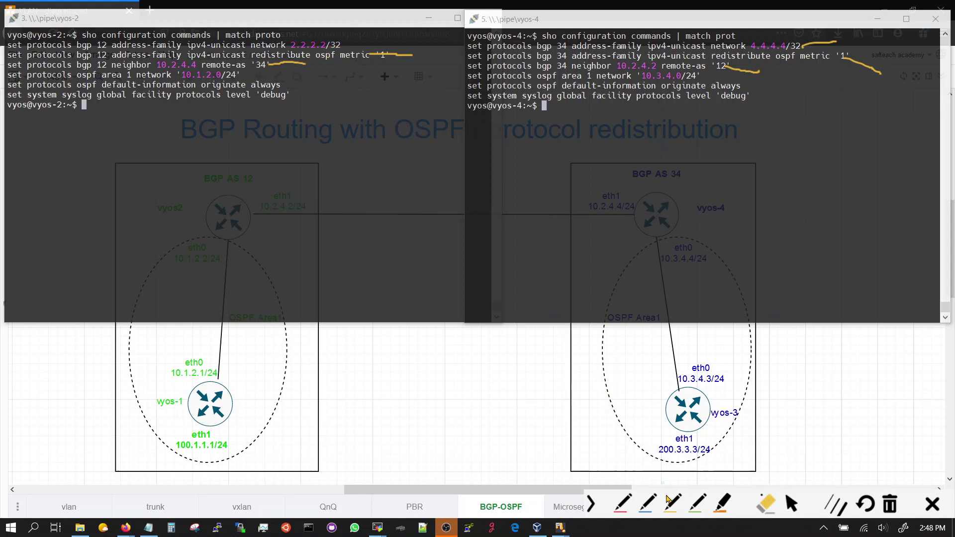
click(673, 505)
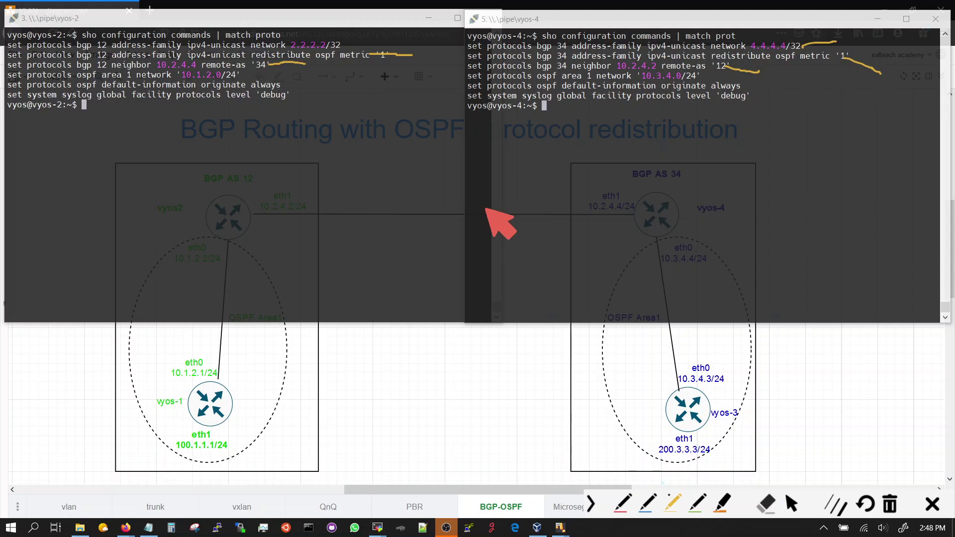
mouse_move(254, 50)
mouse_down()
mouse_move(287, 49)
mouse_move(286, 61)
mouse_move(305, 61)
mouse_up()
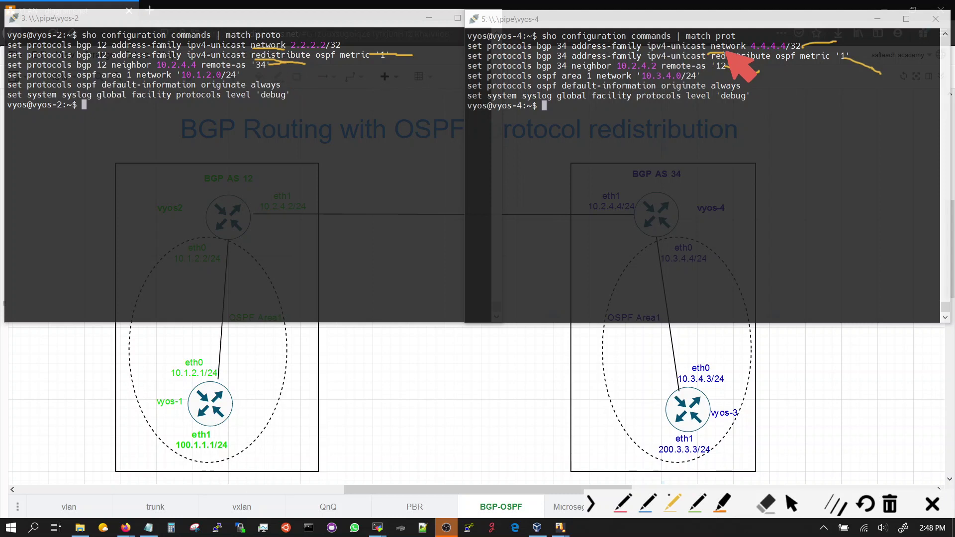
drag(724, 68, 759, 71)
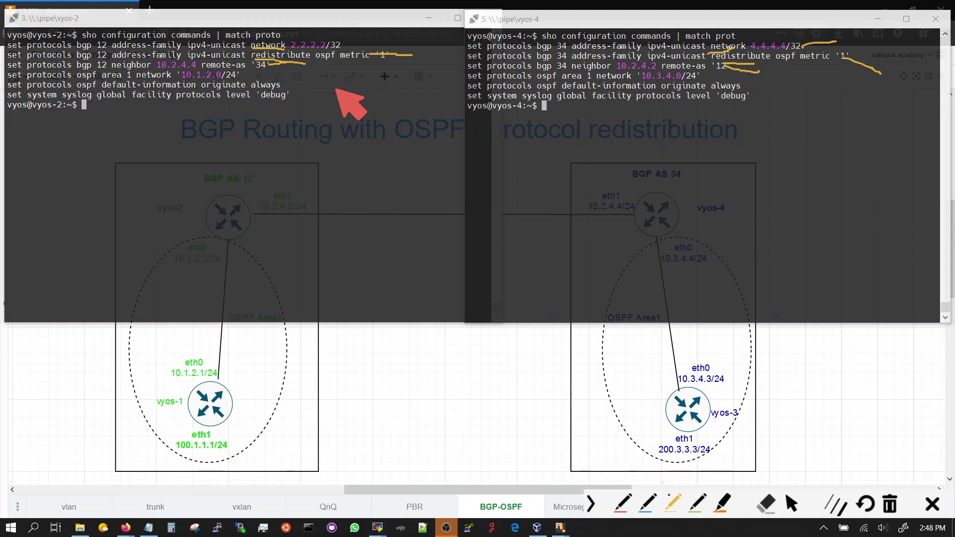
drag(264, 63, 337, 85)
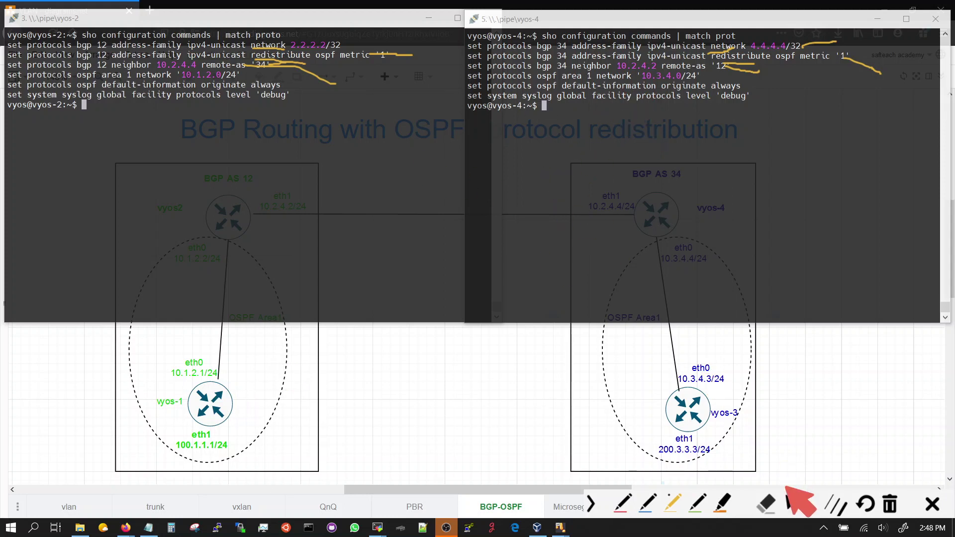
Step: Clear all annotation marks and bring the vyos-3 and vyos-1 terminals forward
click(793, 504)
click(404, 127)
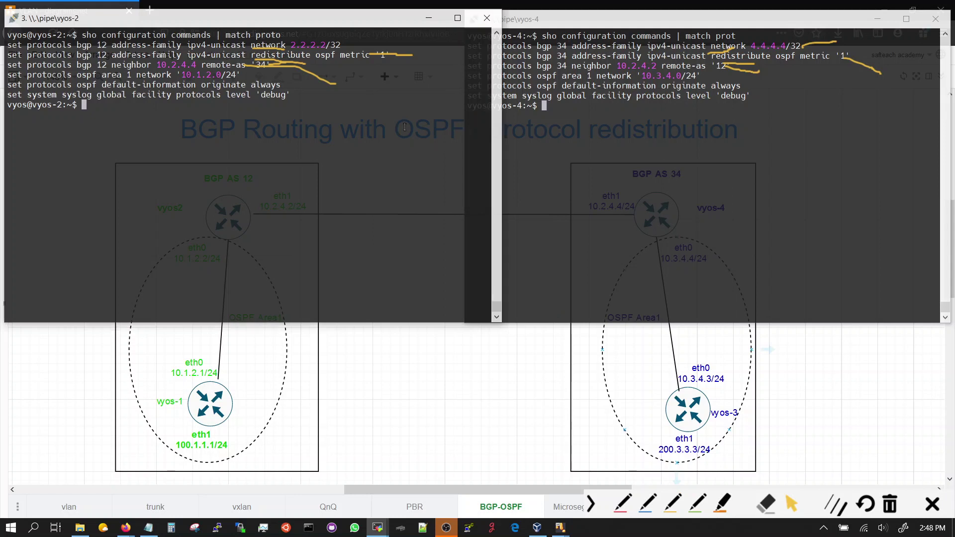
click(891, 512)
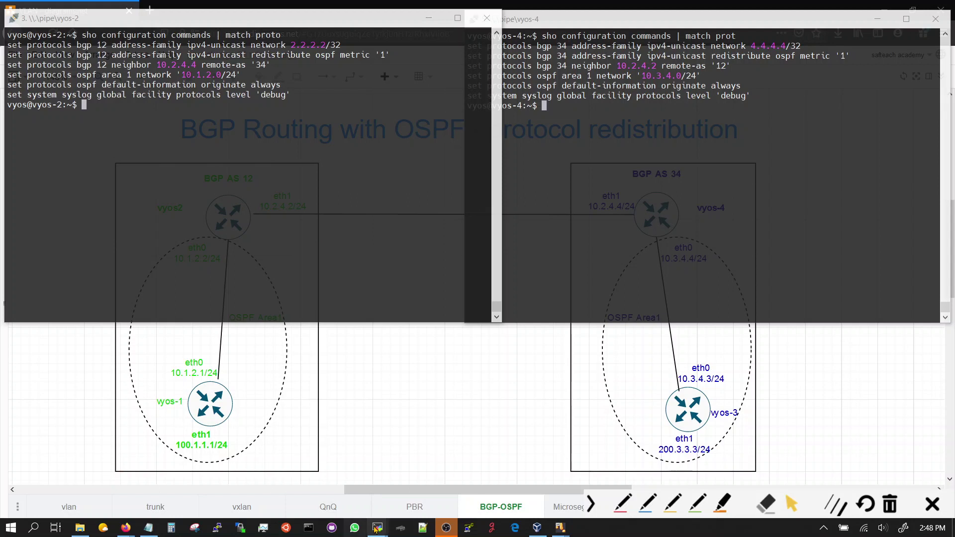
mouse_move(376, 528)
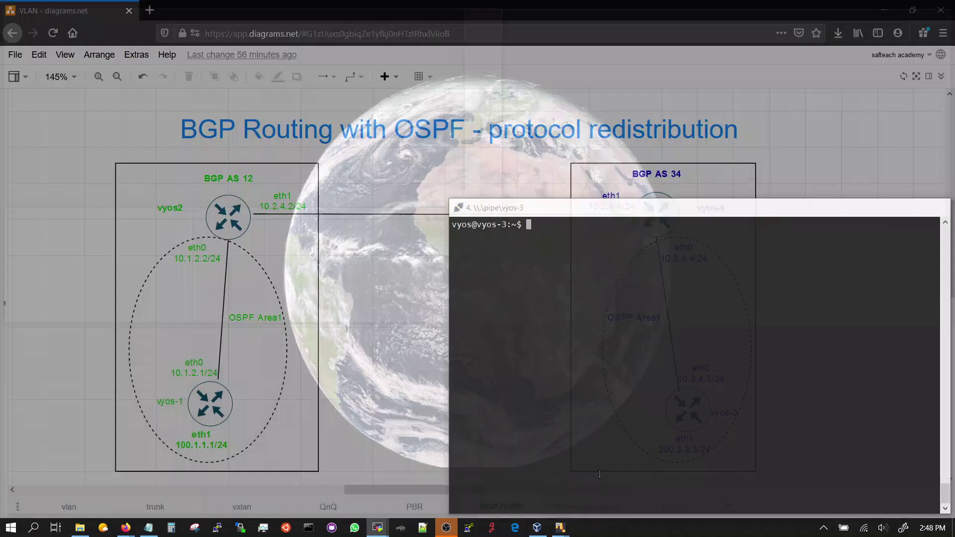
click(601, 480)
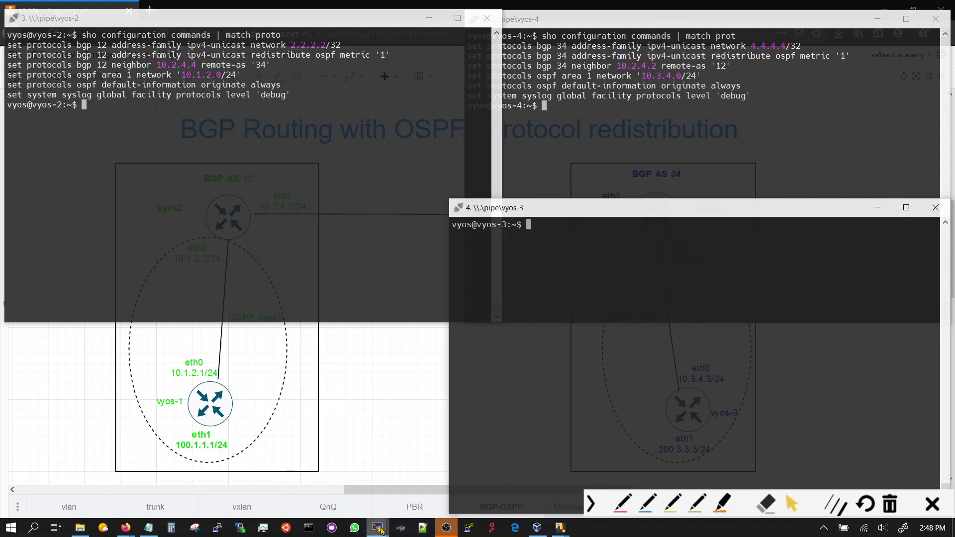
mouse_move(381, 530)
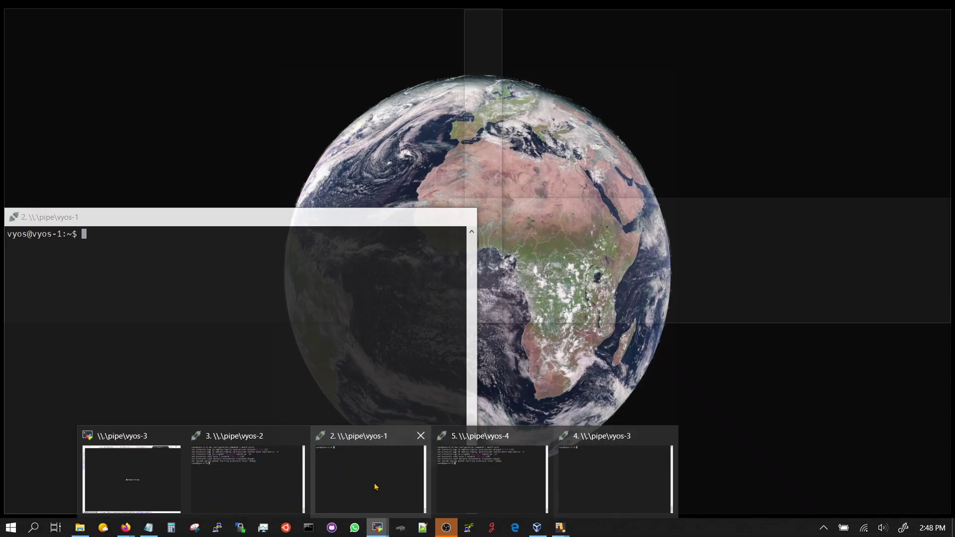
click(374, 481)
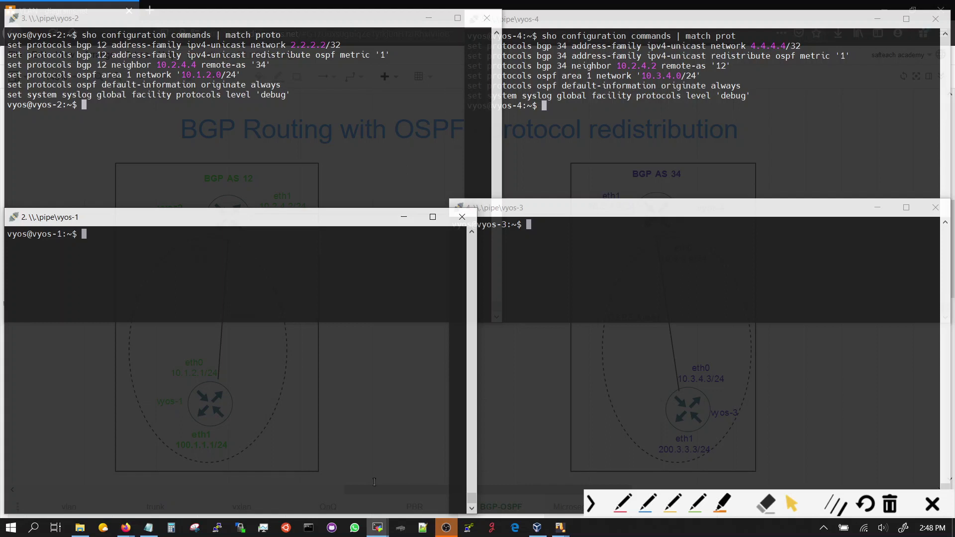
Step: On vyos-1, run 'sho configuration commands | match prot' on a cleared screen
text(sho configuration | match )
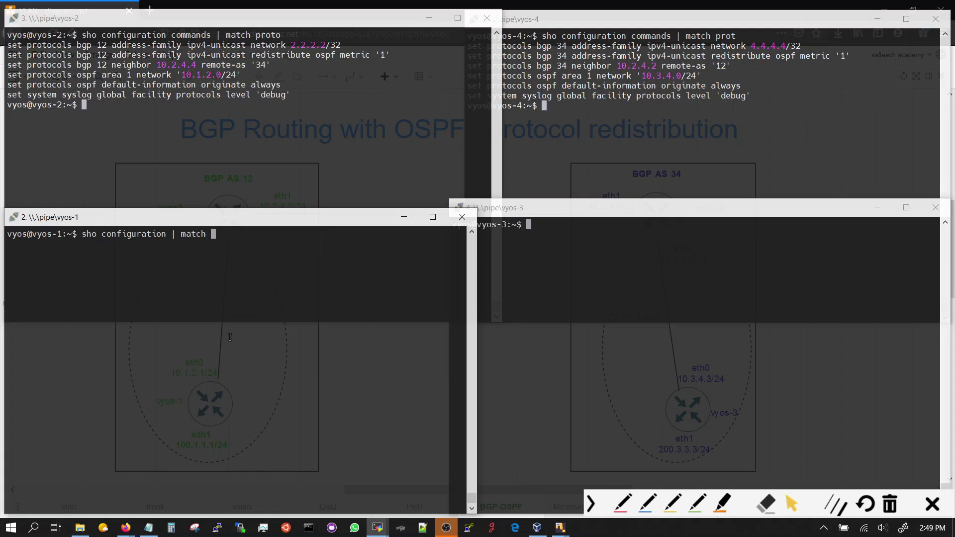
text(prot)
key(Return)
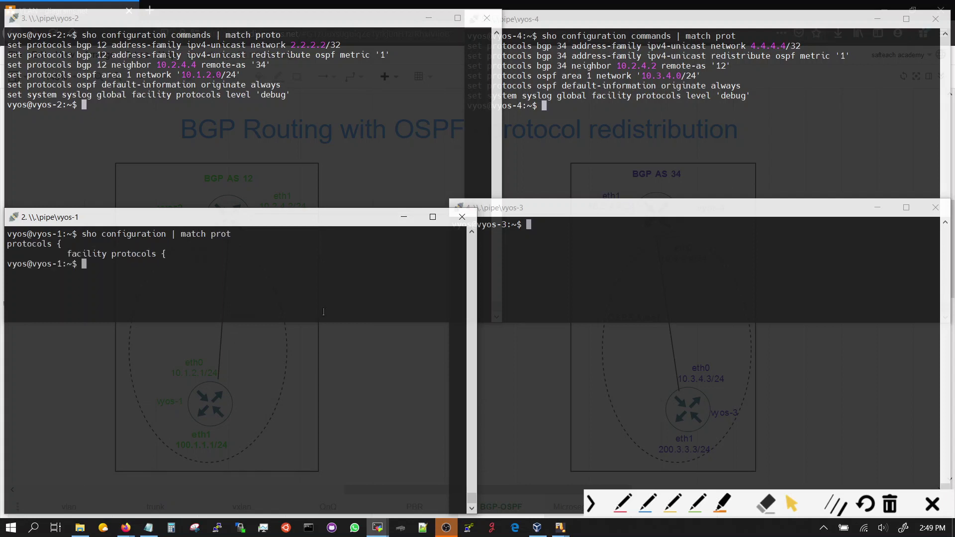
key(Up)
key(Left)
key(Left)
key(Left)
key(Left)
key(Left)
key(Left)
key(Left)
key(Left)
key(Left)
key(Left)
key(Left)
key(Left)
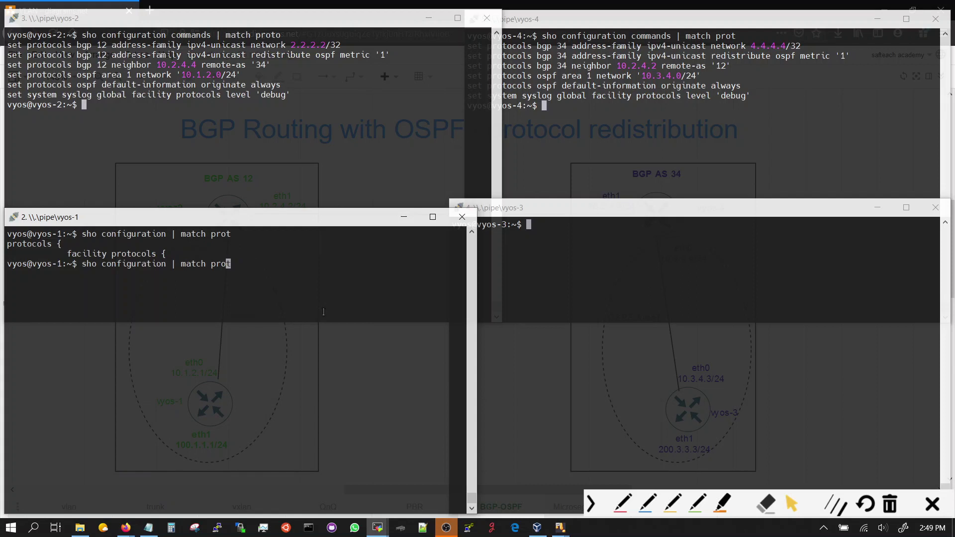
text(command)
key(Return)
click(614, 263)
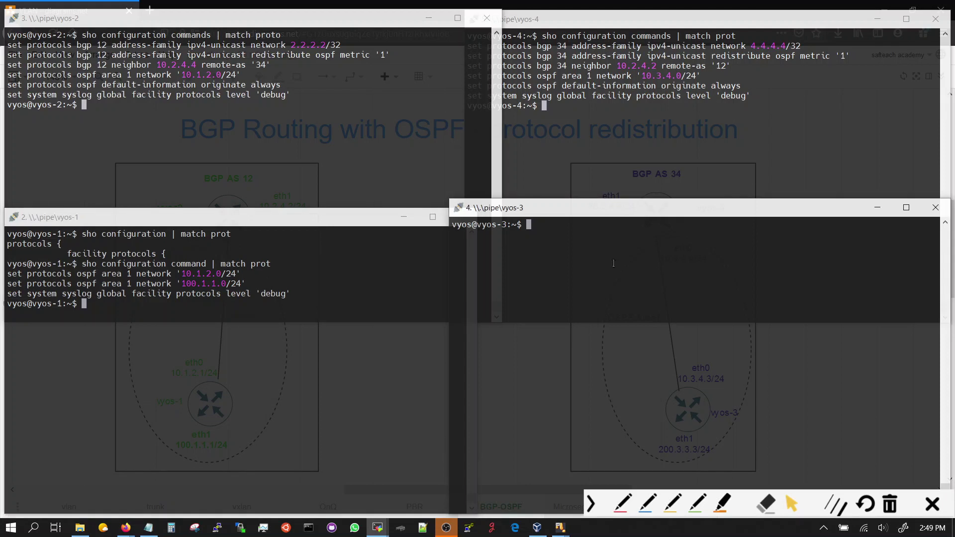
click(395, 309)
key(ctrl+l)
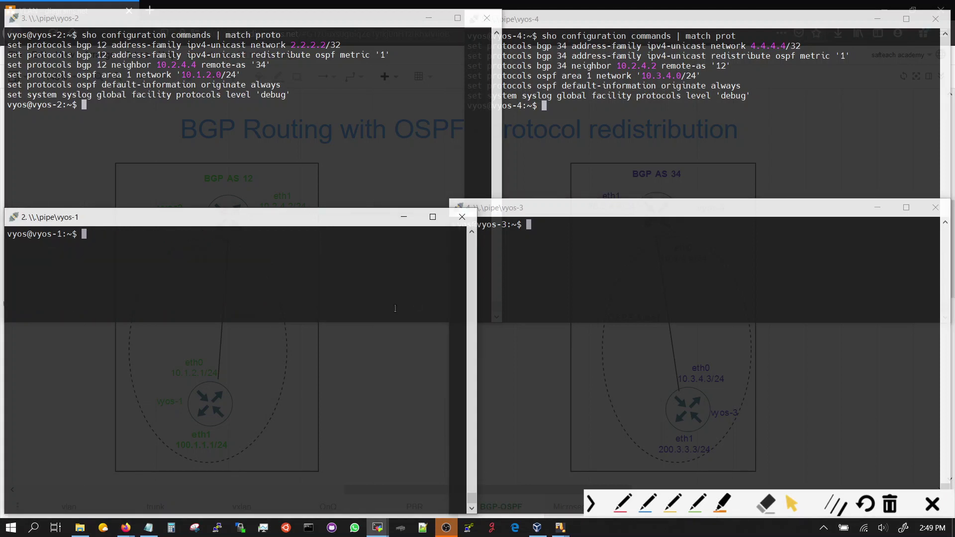
key(Up)
key(Return)
Step: On vyos-3, run 'sho configuration commands | match prot' on a cleared screen
click(511, 336)
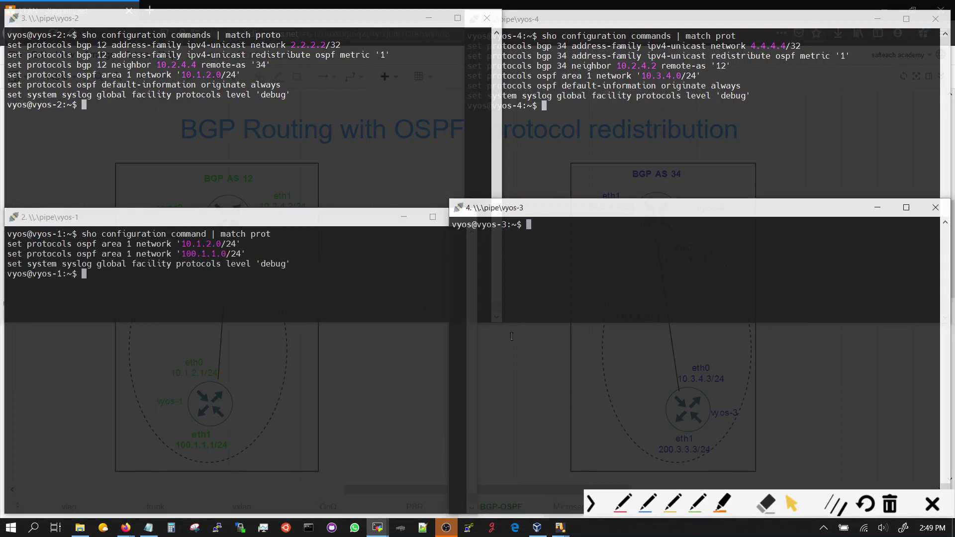
text(sho configuration om)
key(Tab)
key(BackSpace)
key(BackSpace)
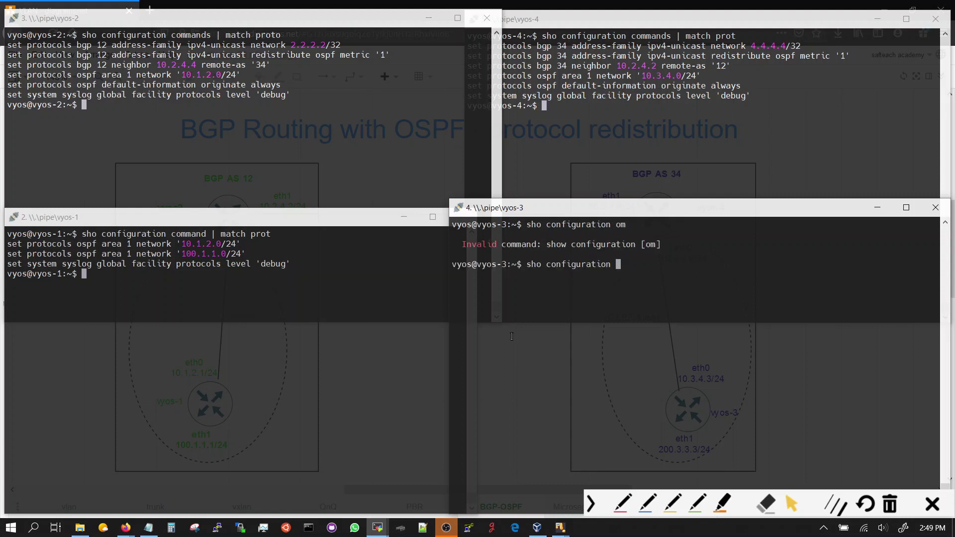
text(commands )
text(| match )
text(pro)
text(t)
key(Return)
key(ctrl+l)
key(Up)
key(Return)
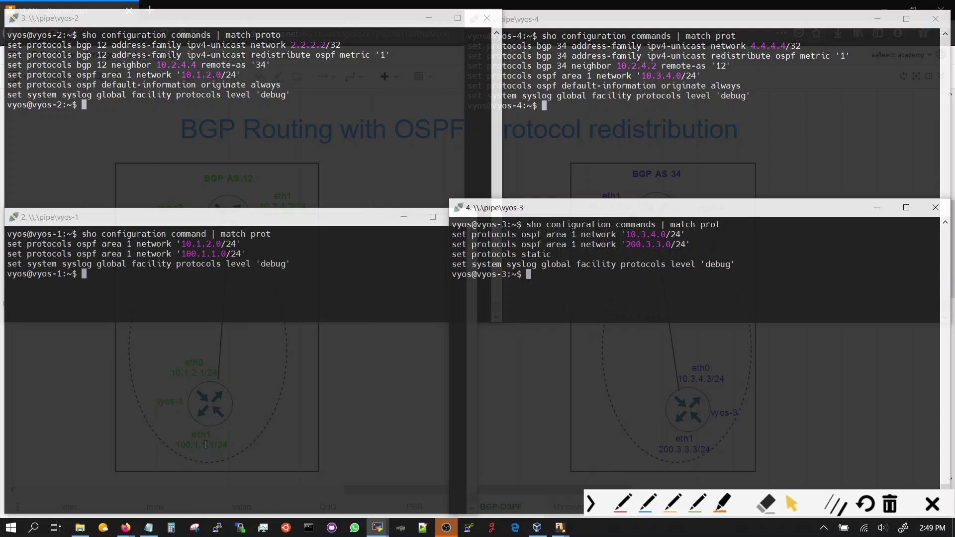
Step: In red, mark vyos-1's 10.1.2.1/24 and 100.1.1.1/24 and vyos-3's eth0 and 200.3.3.3/24 addresses
click(619, 502)
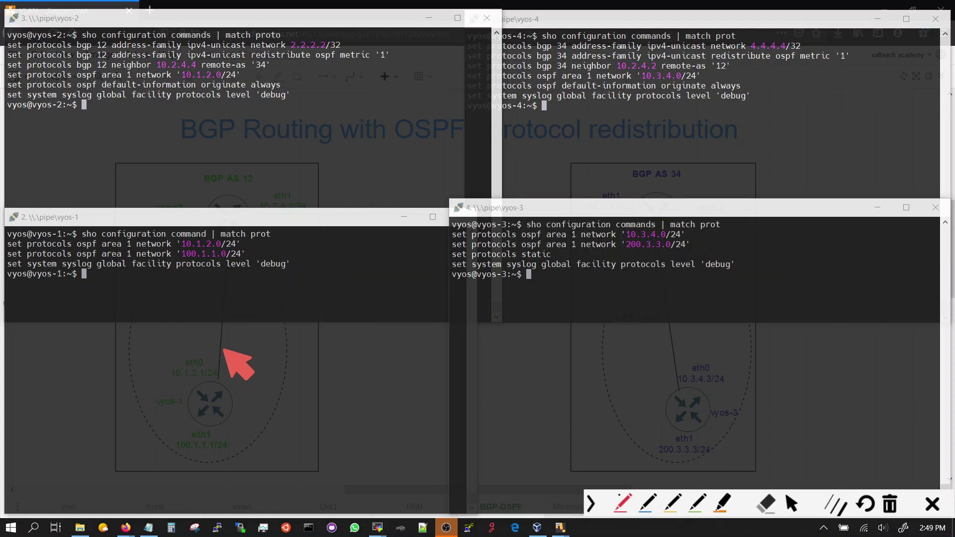
drag(221, 347, 297, 369)
drag(172, 377, 199, 382)
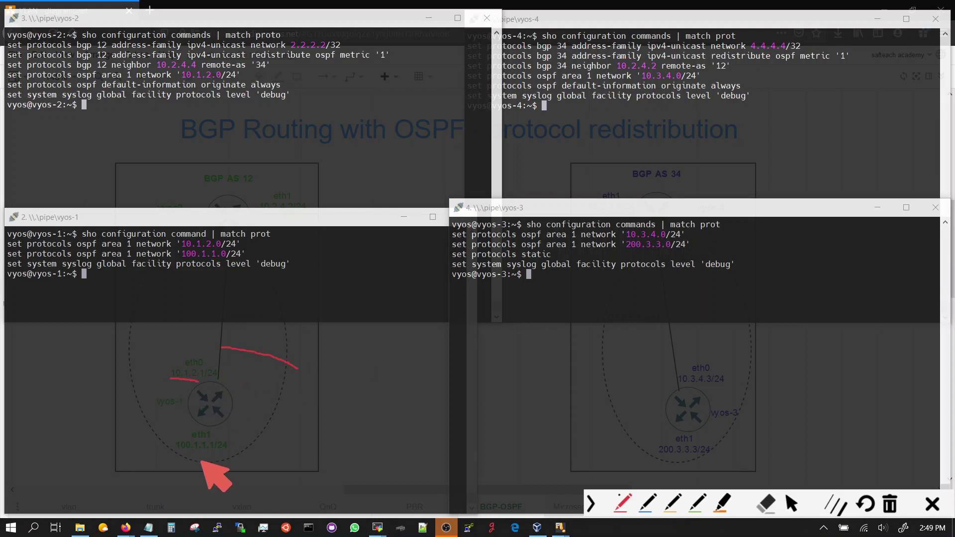
drag(176, 455, 230, 461)
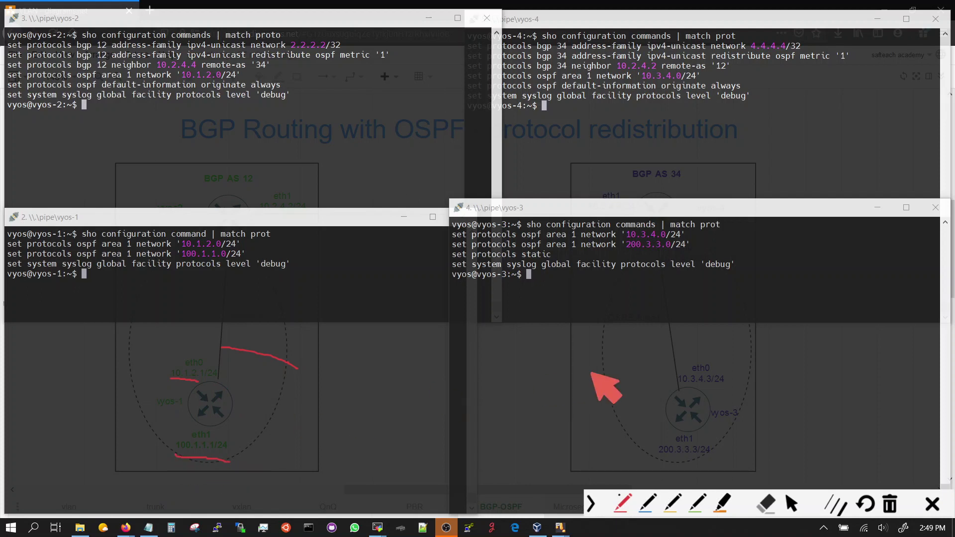
mouse_move(617, 364)
mouse_down()
mouse_move(656, 358)
mouse_move(665, 361)
mouse_move(657, 376)
mouse_up()
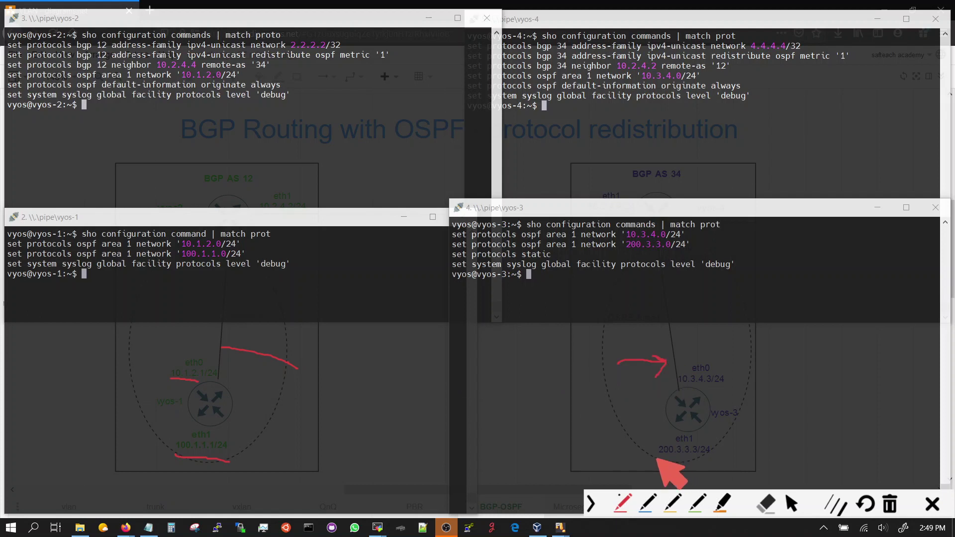
drag(661, 456, 685, 462)
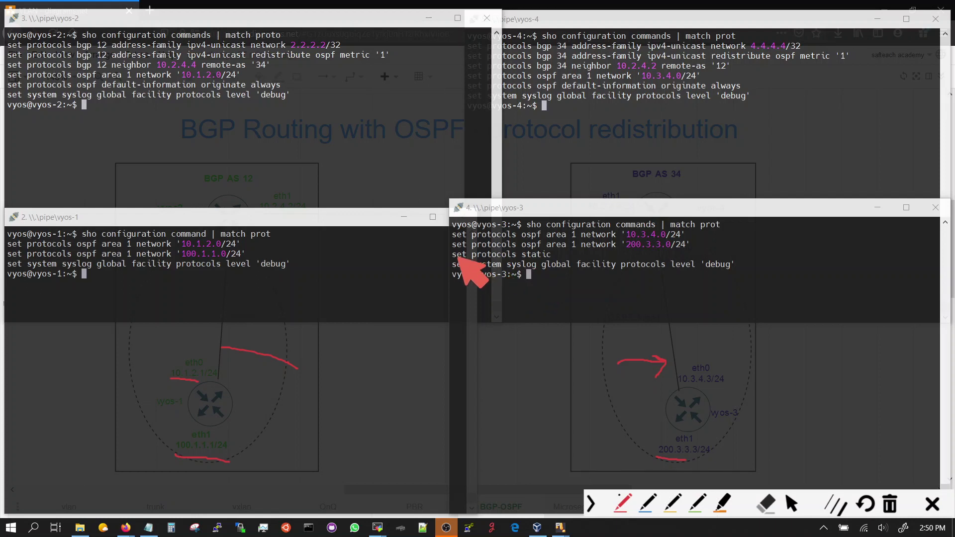
Step: Mark vyos-3's set protocols static line and both routers' OSPF network lines, then erase all annotations
drag(455, 258, 545, 254)
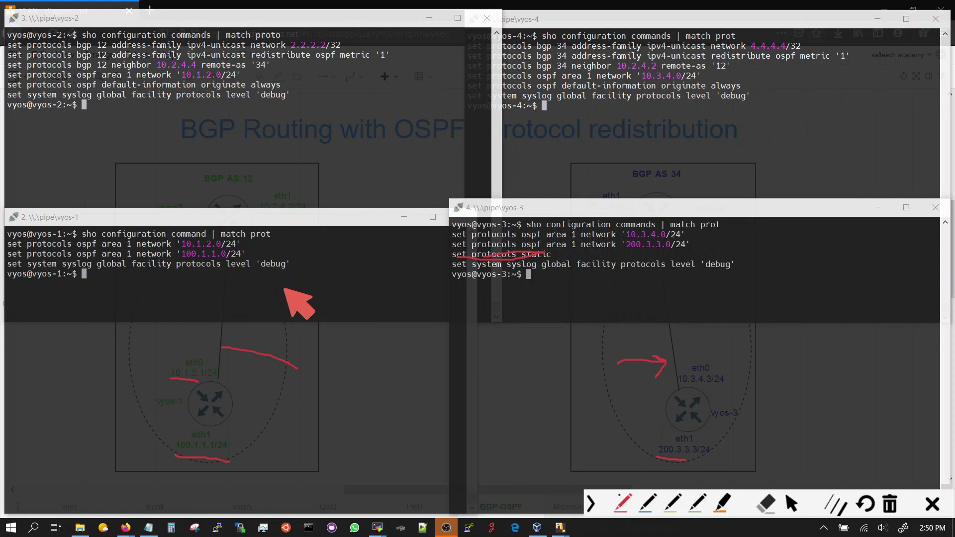
drag(243, 240, 249, 255)
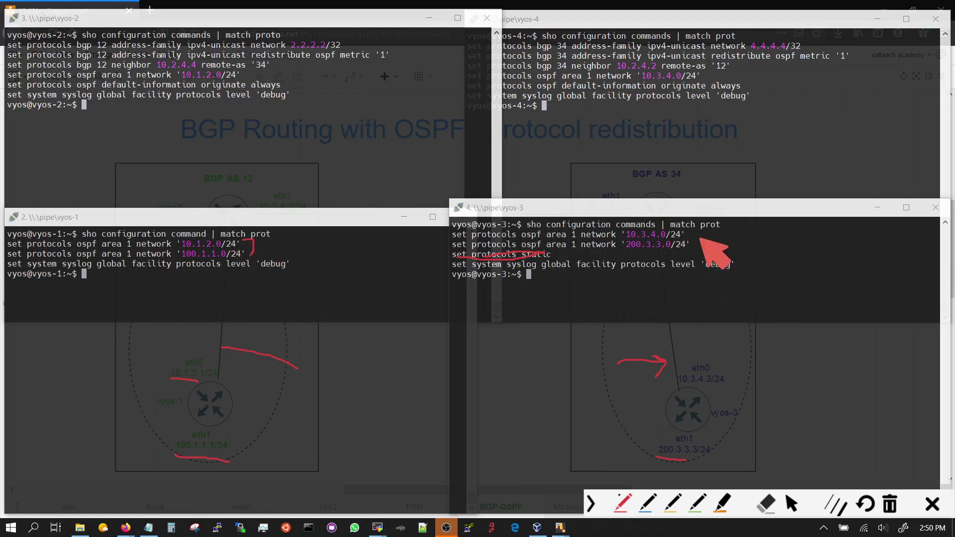
mouse_move(697, 230)
mouse_down()
mouse_move(719, 242)
mouse_move(694, 252)
mouse_up()
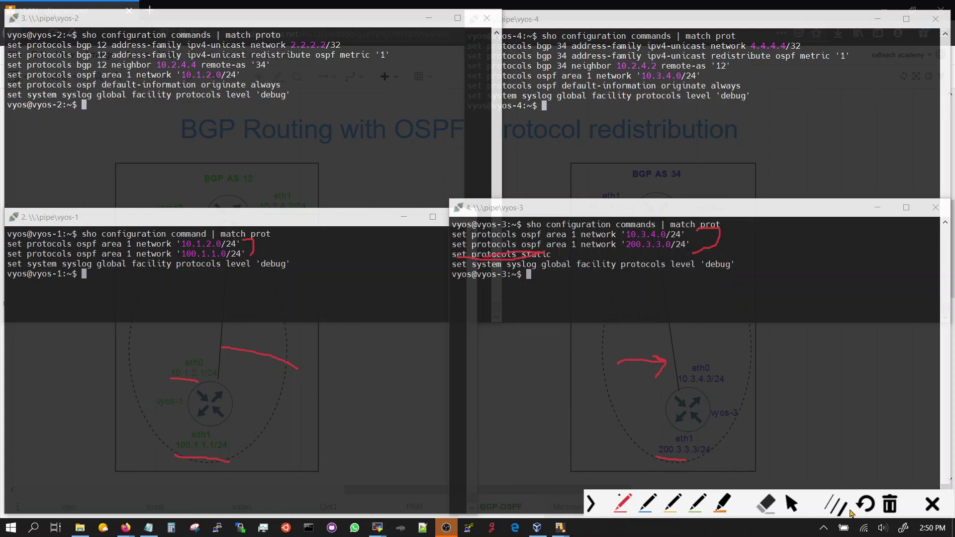
click(890, 504)
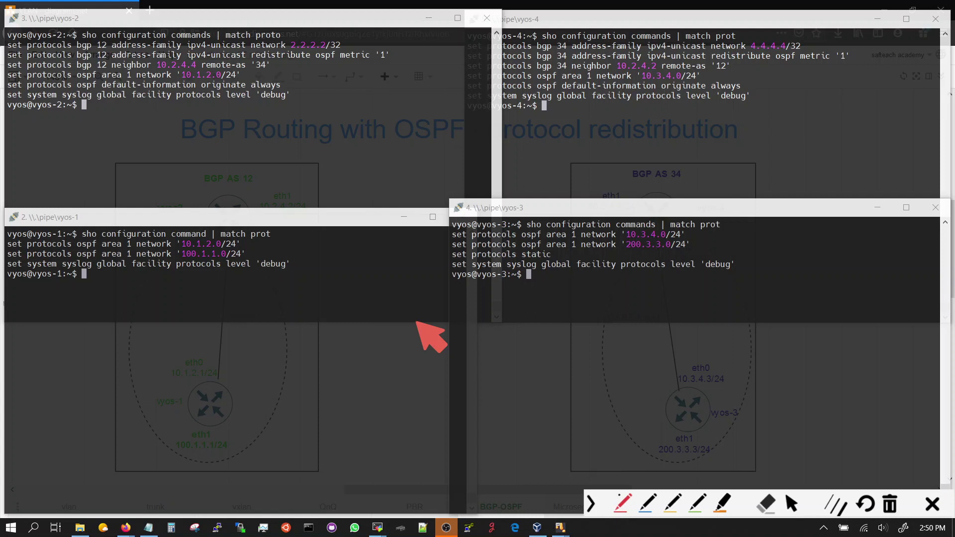
Step: Show the routing tables on vyos-1 and vyos-3 with 'sho ip ro' on cleared screens
click(787, 505)
click(298, 259)
key(ctrl+l)
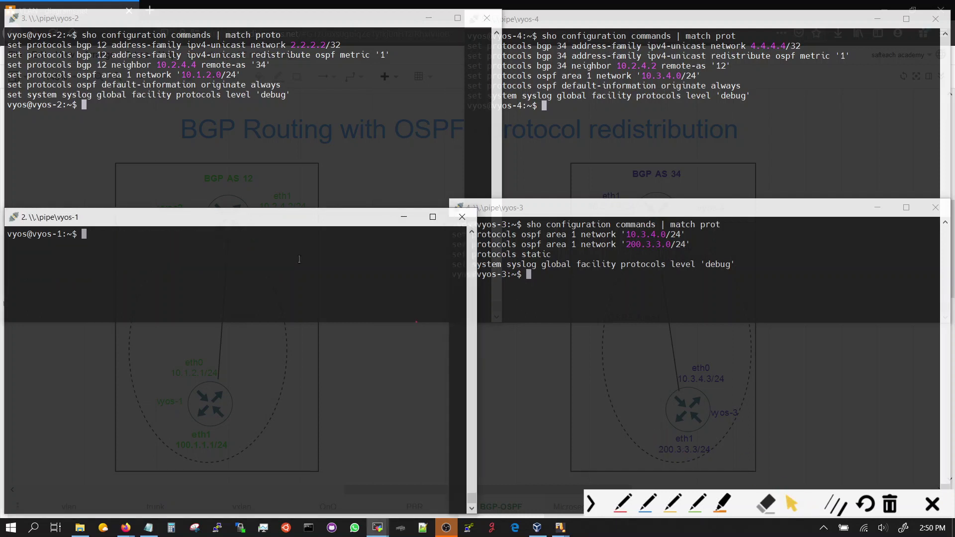
text(sho ip ro)
key(Return)
click(520, 321)
key(ctrl+l)
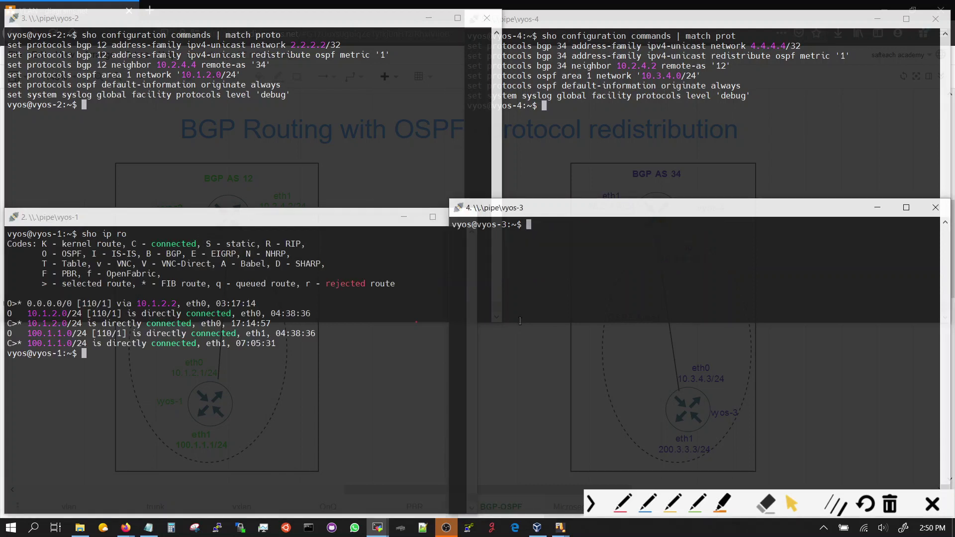
text(sho ip ro)
key(Return)
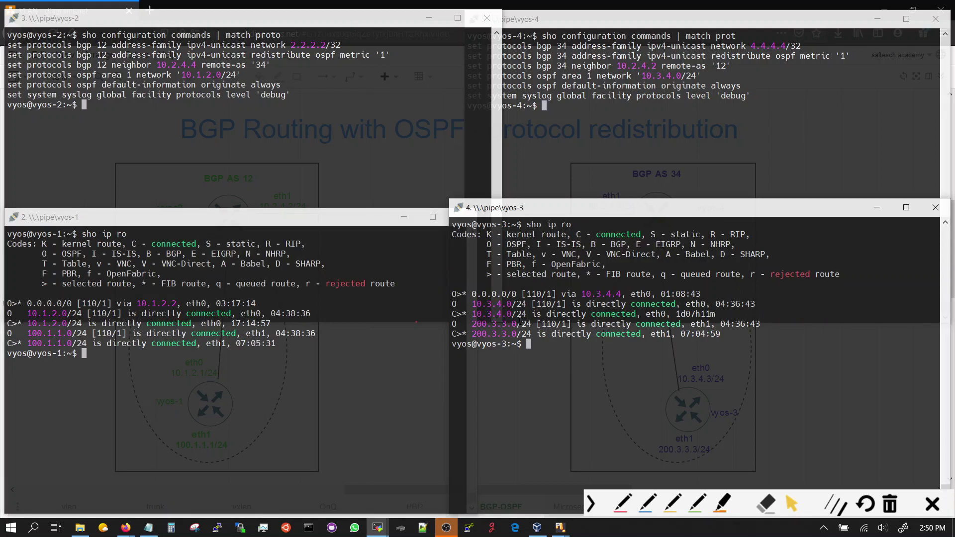
Step: Show the routing tables on vyos-2 and vyos-4 with 'sho ip ro' on cleared screens
click(386, 139)
key(ctrl+l)
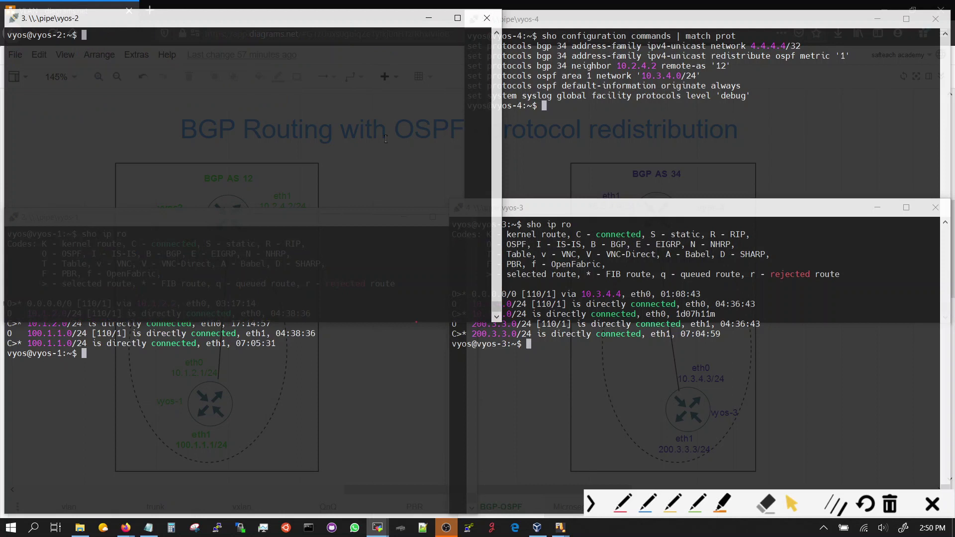
text(sho ip ro)
key(Return)
click(609, 144)
key(ctrl+l)
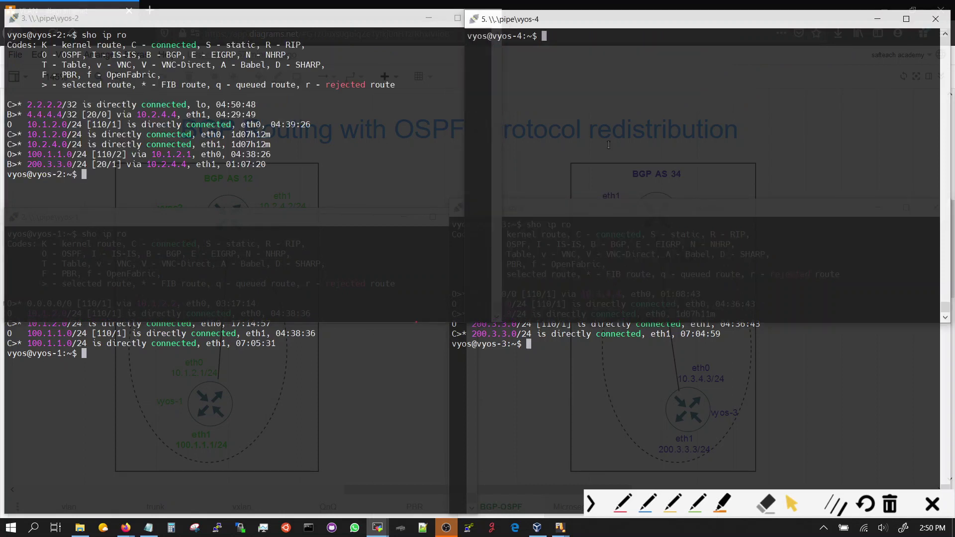
text(sho ip ro)
key(Return)
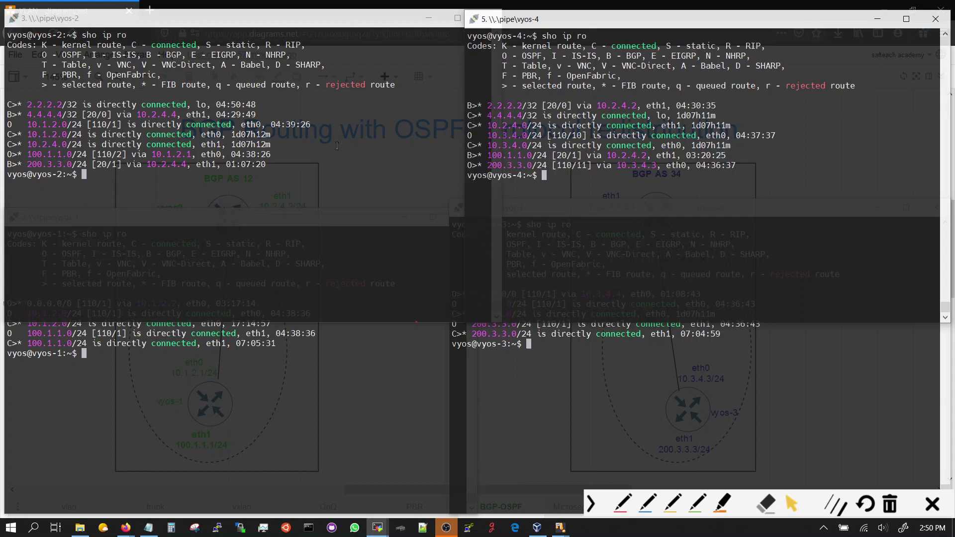
Step: Enter 'ping 200.3.3.3' in the vyos-1 terminal
click(272, 386)
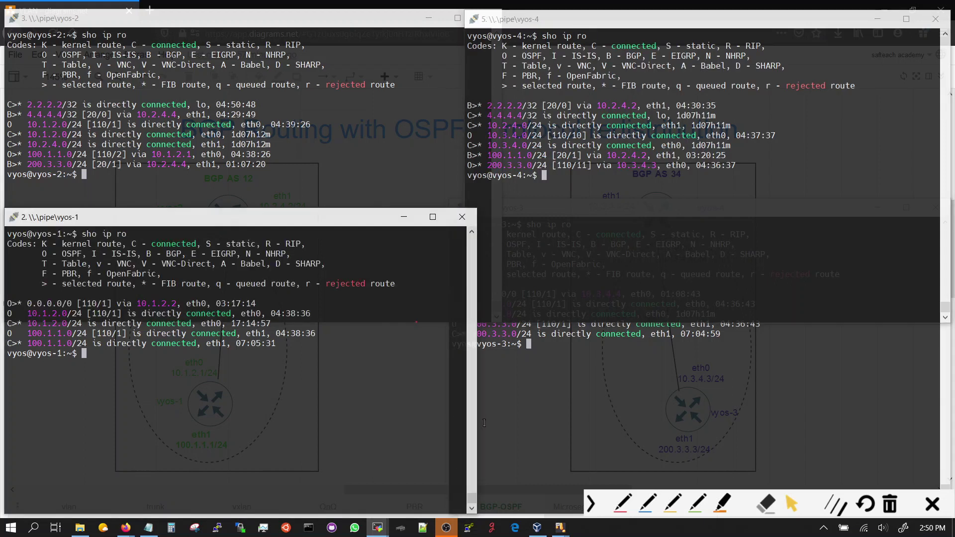
click(522, 420)
click(376, 398)
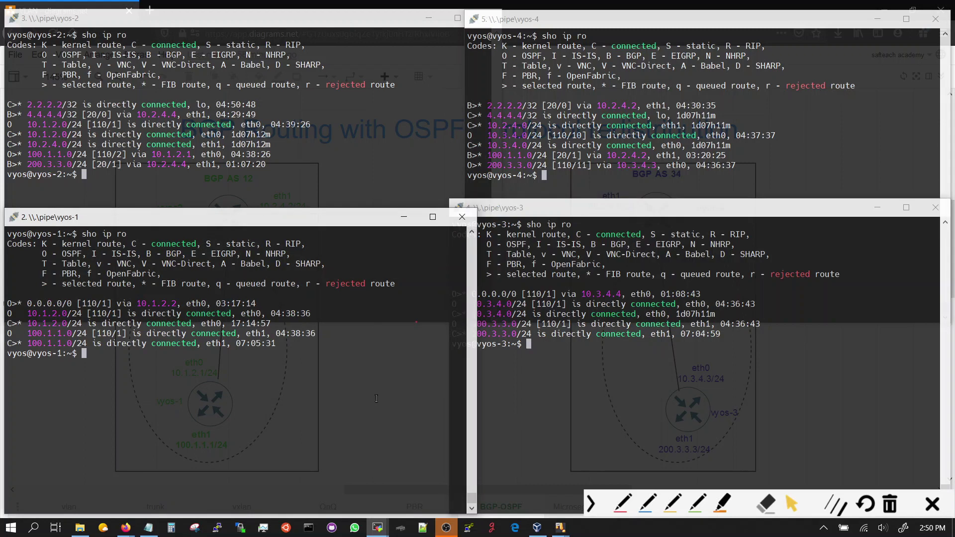
text(ping 200.3.3.3)
Step: Ping 200.3.3.3 from vyos-1 and capture ICMP on vyos-3 with 'monitor traffic interface any filter icmp'
key(Return)
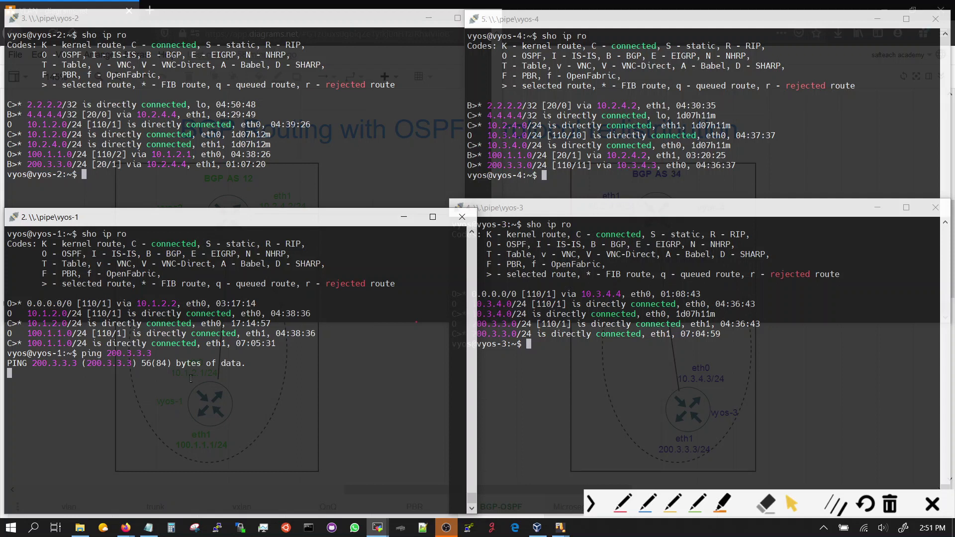
click(635, 363)
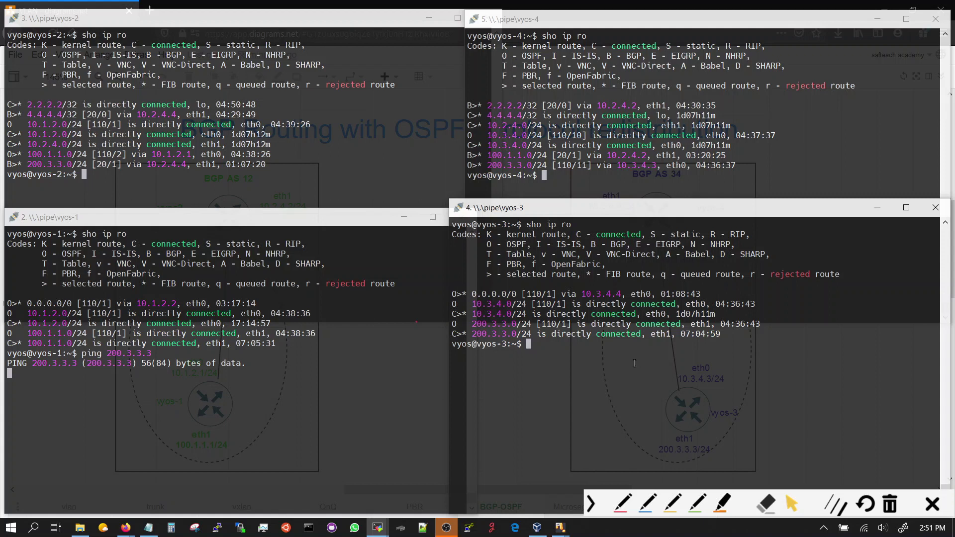
text(monitor t)
key(Tab)
text(f)
key(Tab)
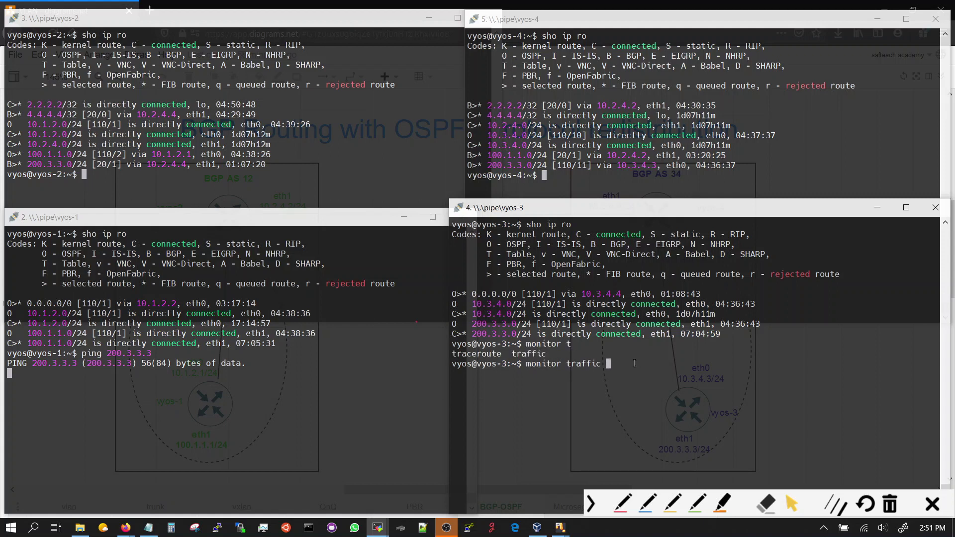
text(in)
key(Tab)
text(any filter icmp)
key(Return)
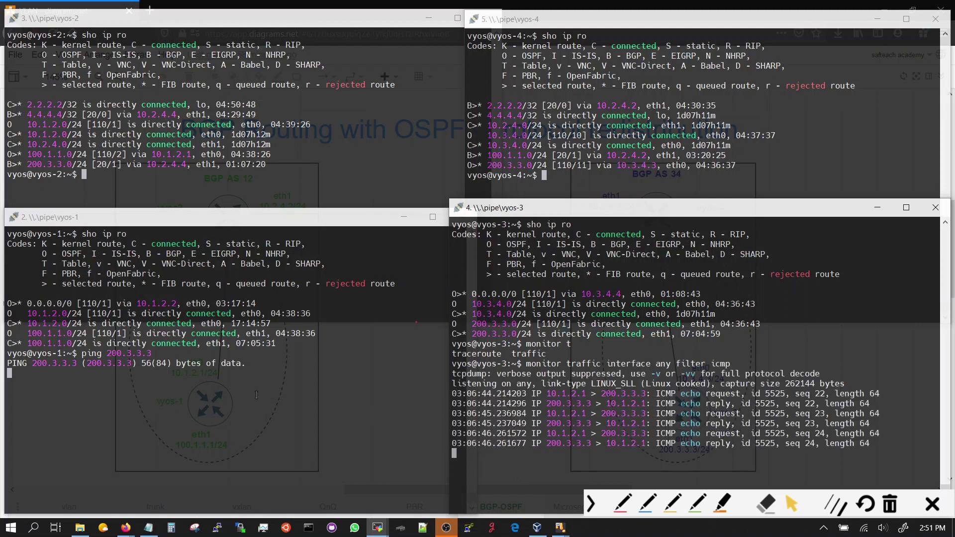
Step: Annotate in red the unanswered vyos-1 ping output and vyos-4's 10.3.4.0/24 route
click(622, 503)
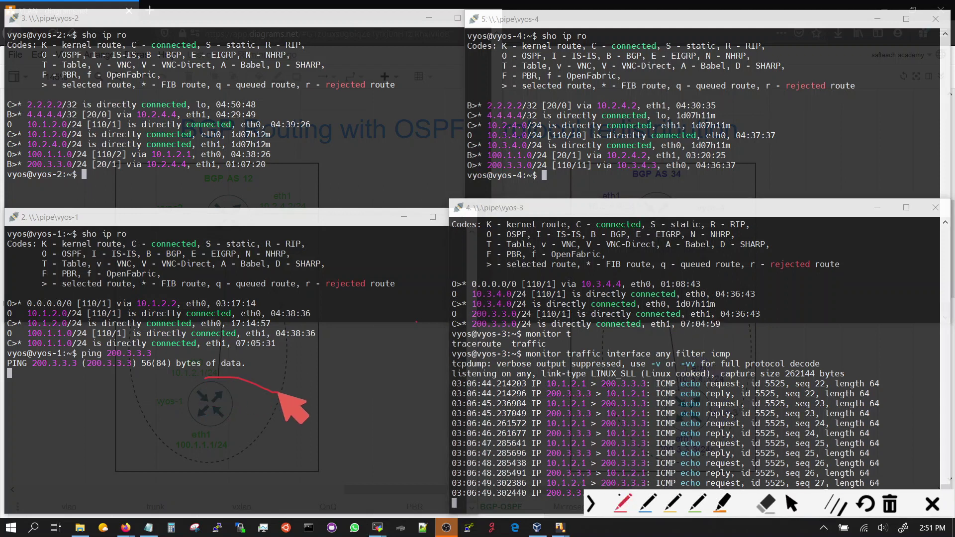
drag(206, 379, 278, 393)
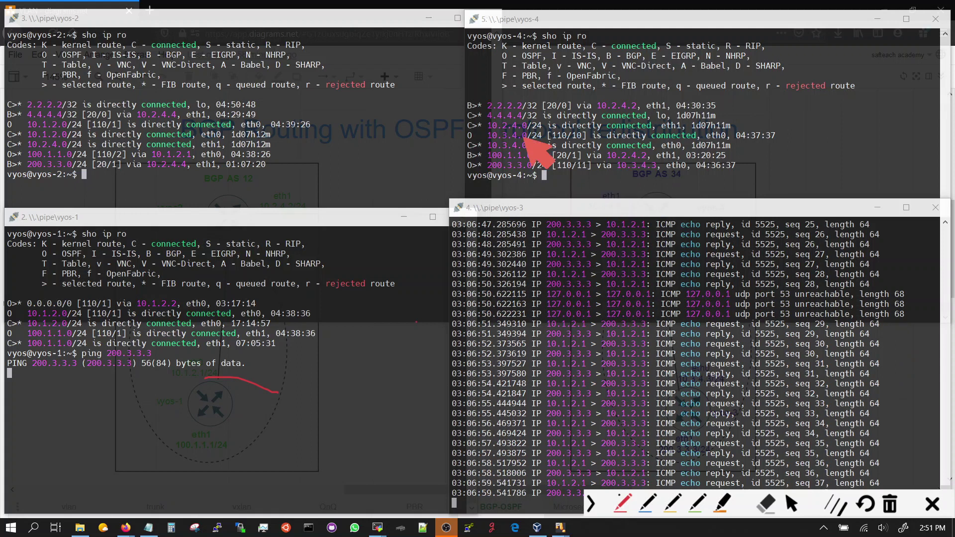
mouse_move(500, 172)
mouse_down()
mouse_move(272, 383)
mouse_move(214, 388)
mouse_move(260, 363)
mouse_up()
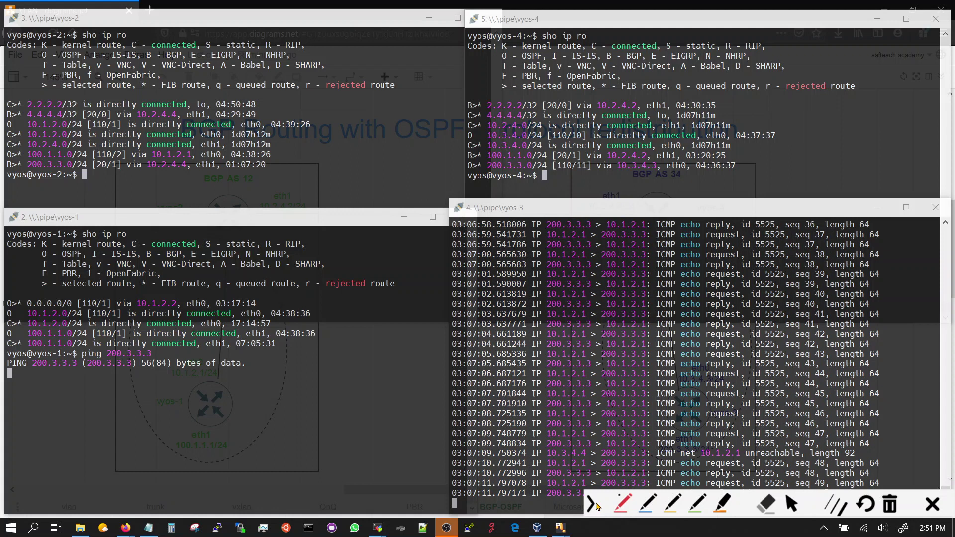
click(791, 505)
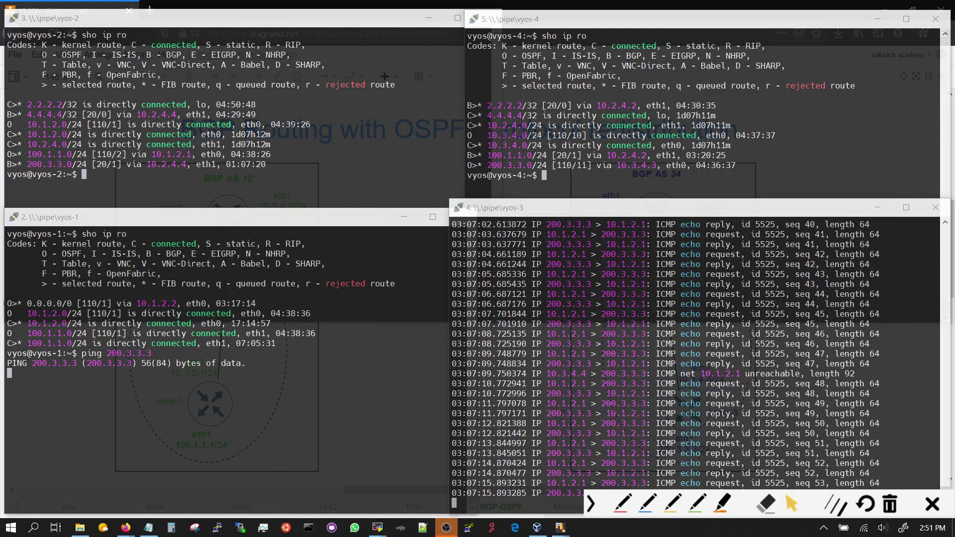
Step: Re-run the vyos-1 ping to 200.3.3.3 with 'interface 100.1.1.1', highlighting vyos-4's 100.1.1.0/24 route
click(397, 387)
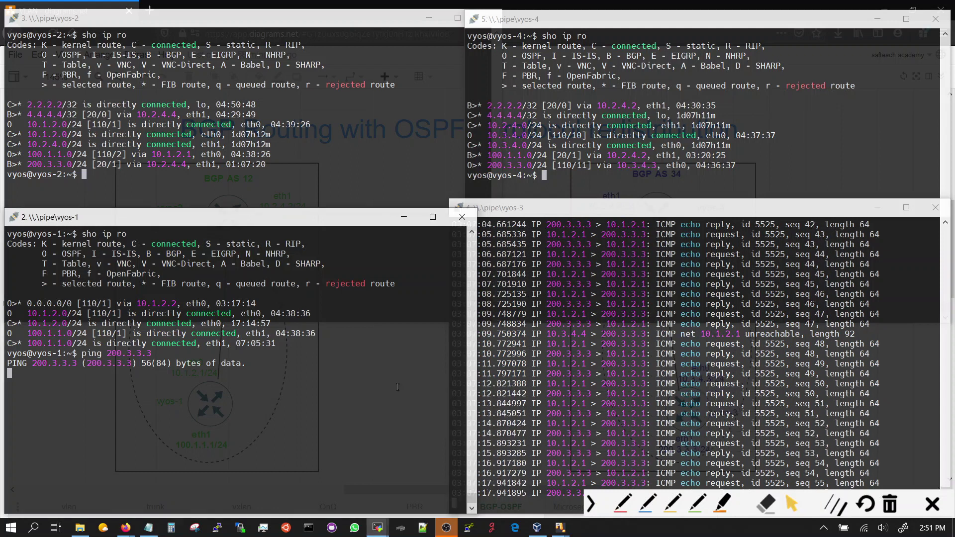
key(ctrl+c)
key(Up)
text(inte)
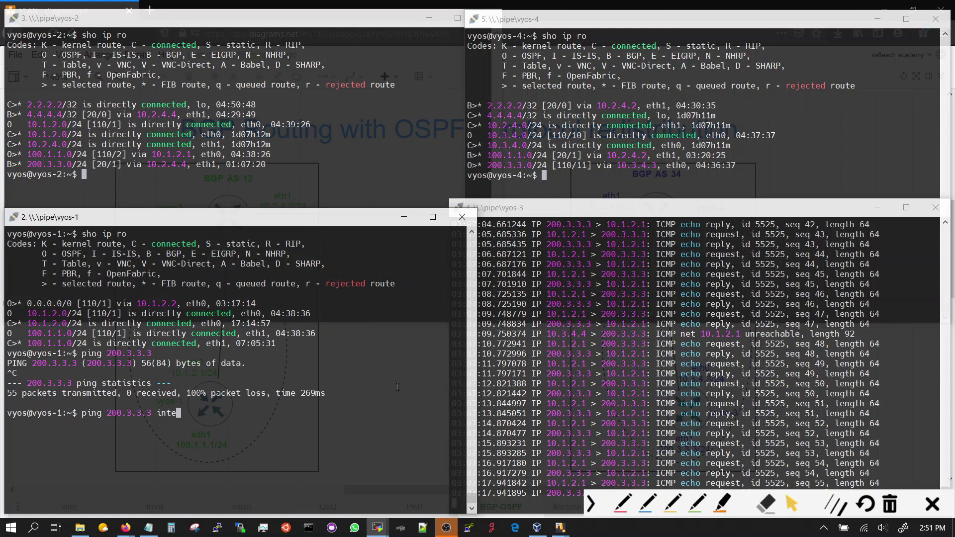
text(rface 100.1.1.1)
key(Return)
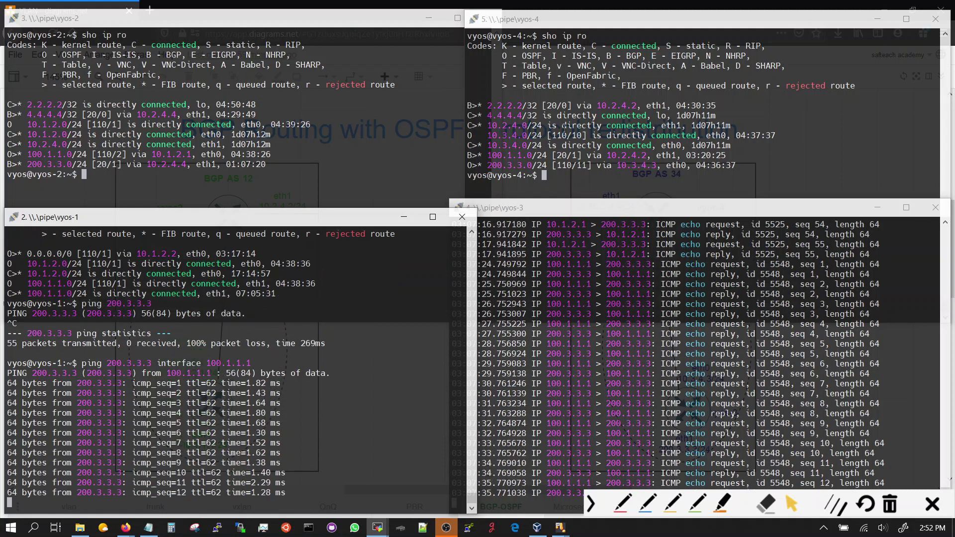
double_click(496, 156)
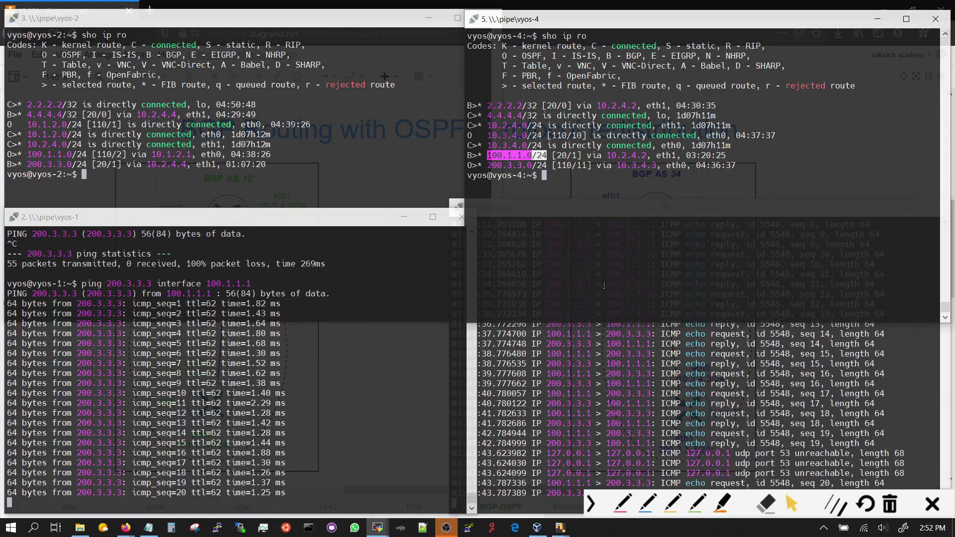
key(alt+Tab)
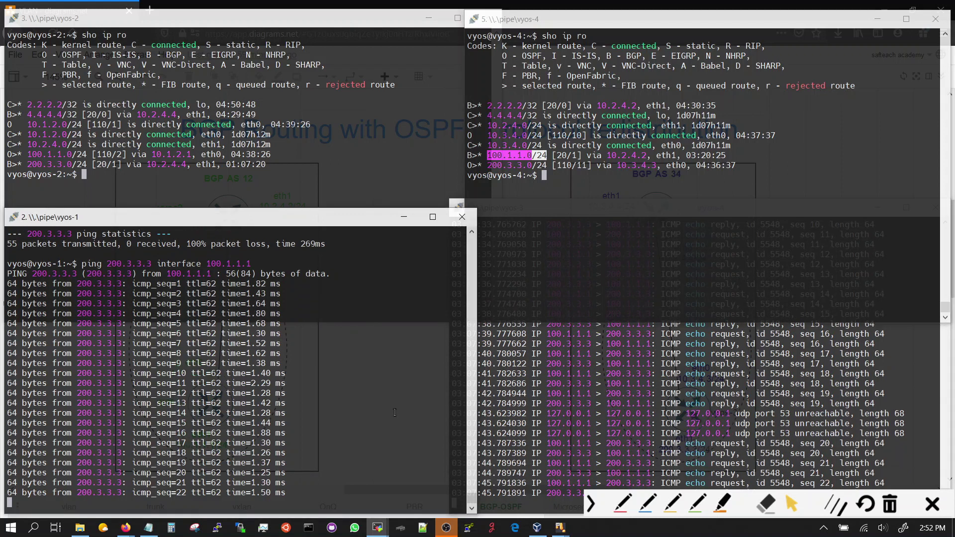
key(ctrl+c)
key(ctrl+c)
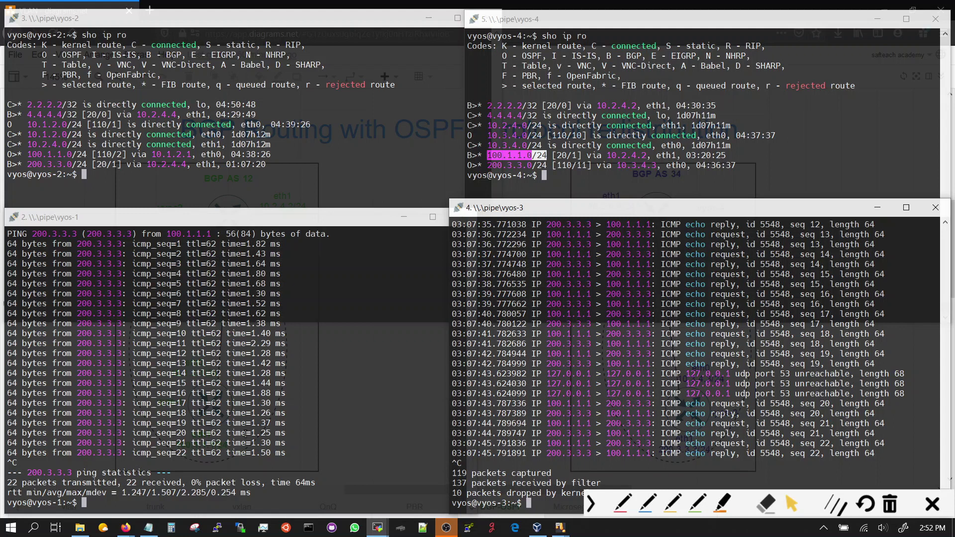
Step: Switch back to the BGP Routing with OSPF redistribution diagram in the Firefox window
mouse_move(125, 527)
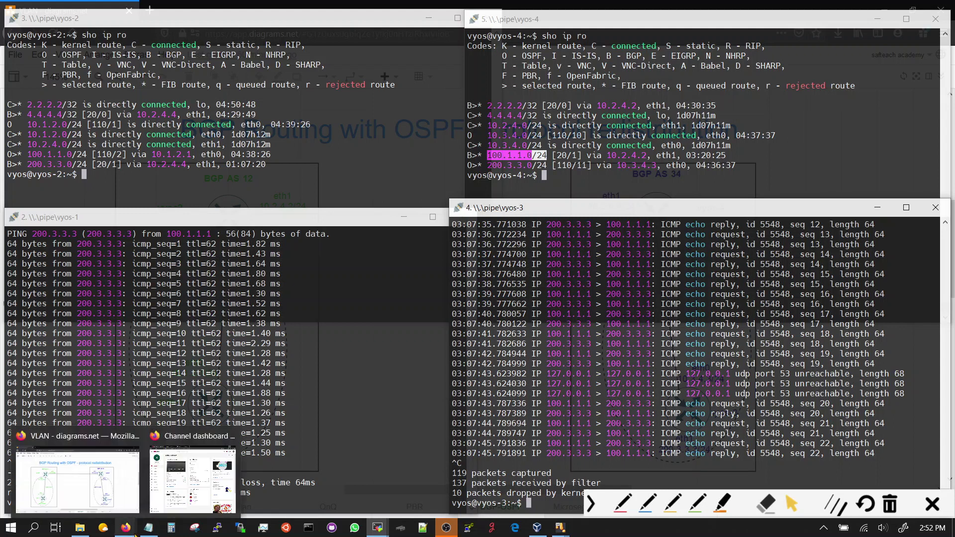
click(97, 473)
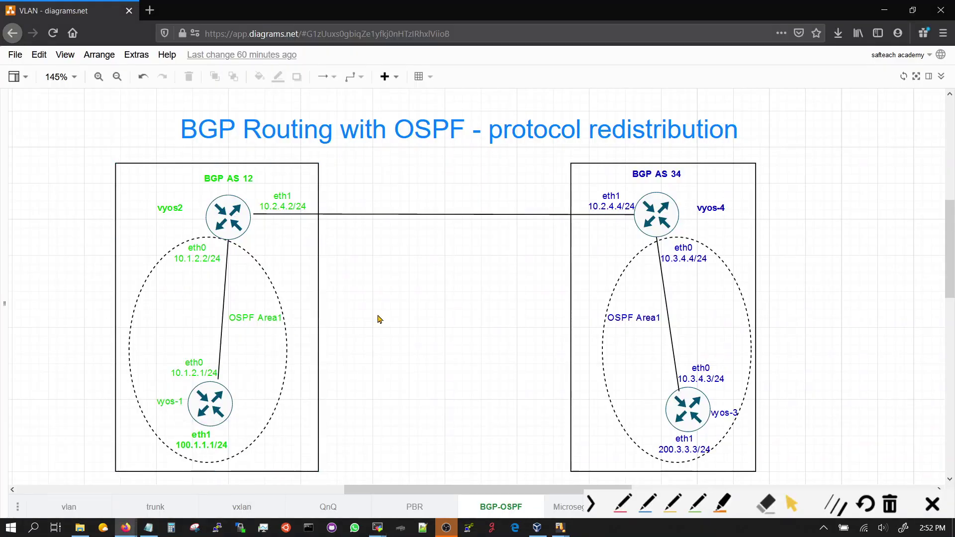